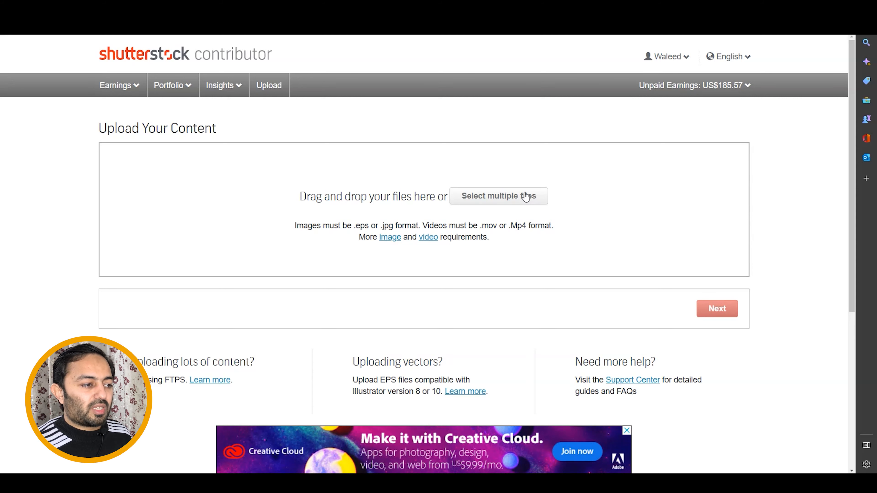
- Open the file selection for the upload and browse to the desktop folder containing the EPS and JPG artwork
left_click(526, 197)
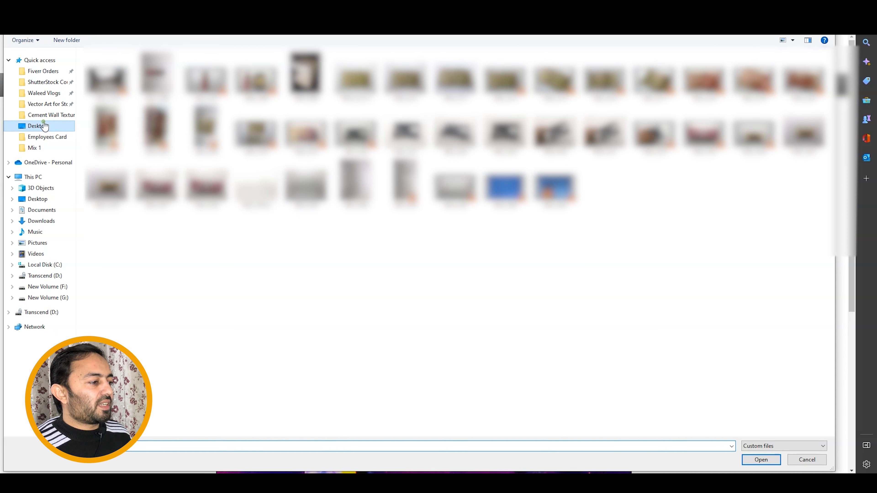
left_click(68, 126)
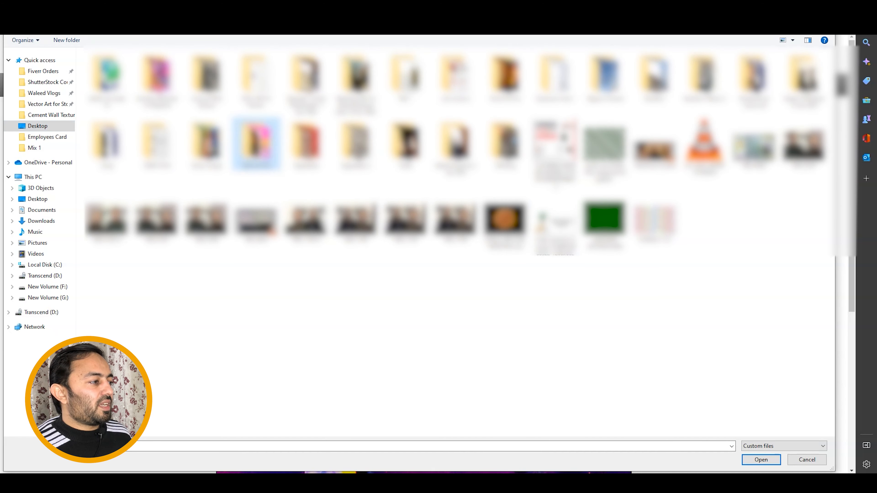
left_click(37, 199)
right_click(123, 116)
mouse_move(194, 125)
left_click(238, 121)
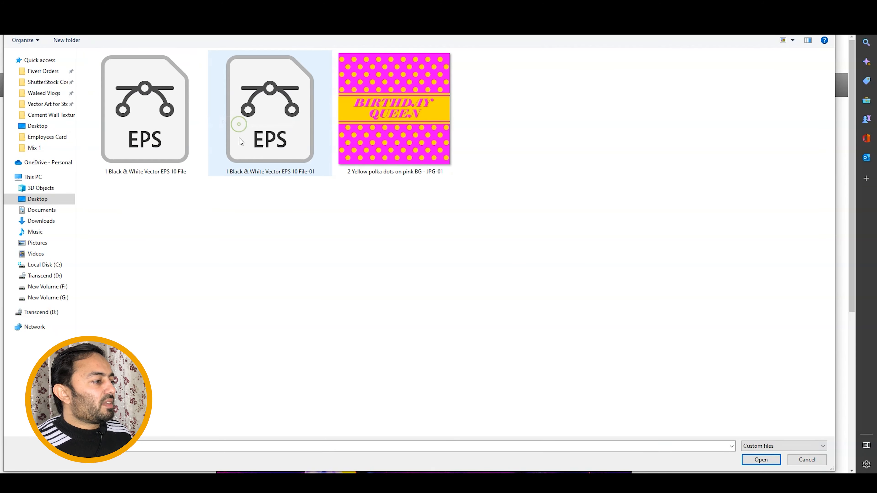
- Upload "1 Black & White Vector EPS 10 File" and "2 Yellow polka dots on pink BG - JPG-01" and proceed to content submission
left_click(140, 118)
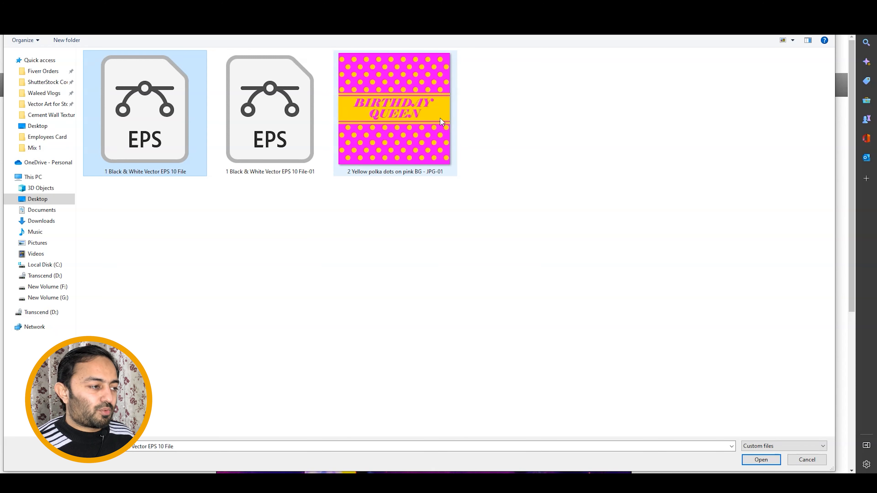
left_click(427, 101)
left_click(194, 116)
left_click(382, 126, "ctrl")
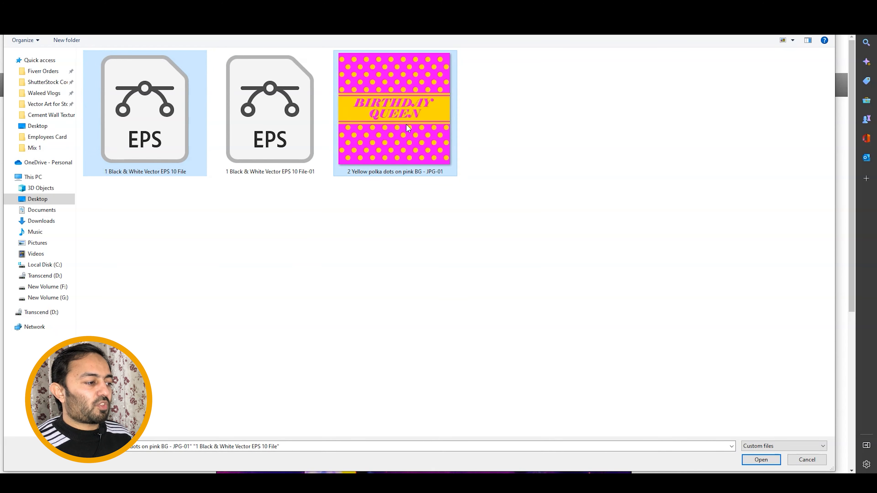
key("Return")
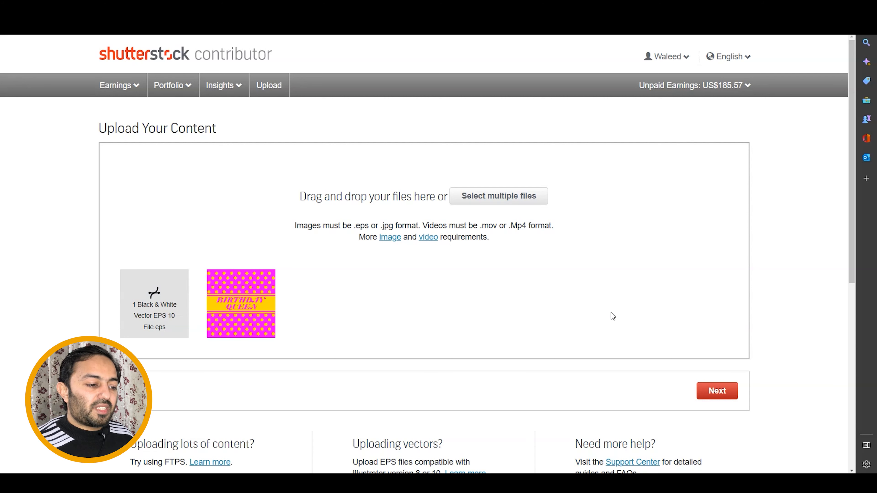
left_click(736, 399)
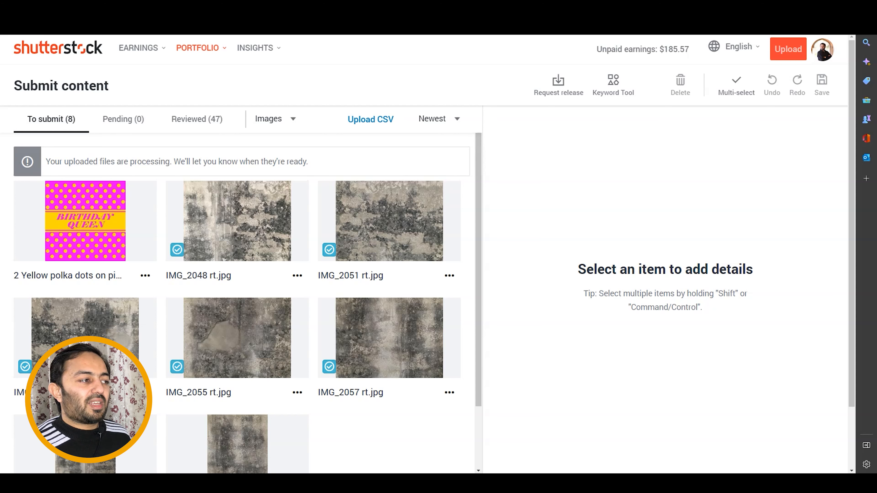
- Reload the submission page, then switch to the reviewed items and back to refresh the list of files to submit
key("F5")
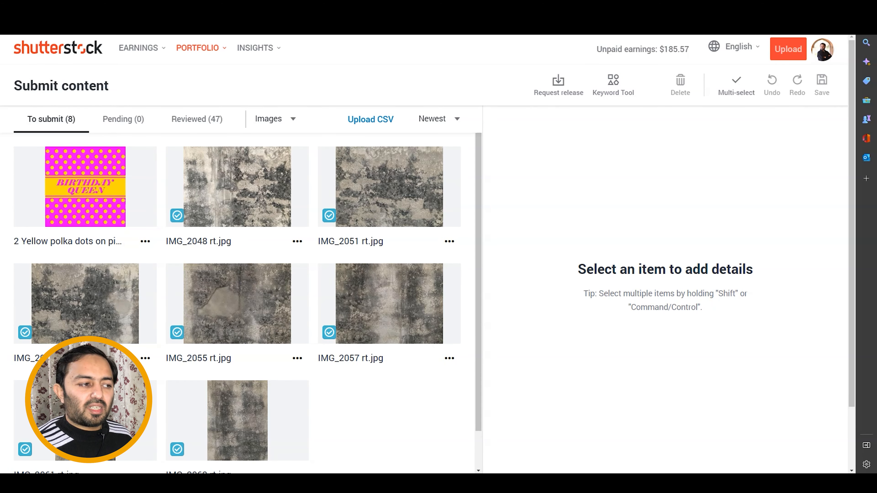
scroll(141, 182, "down", 1)
scroll(143, 210, "up", 1)
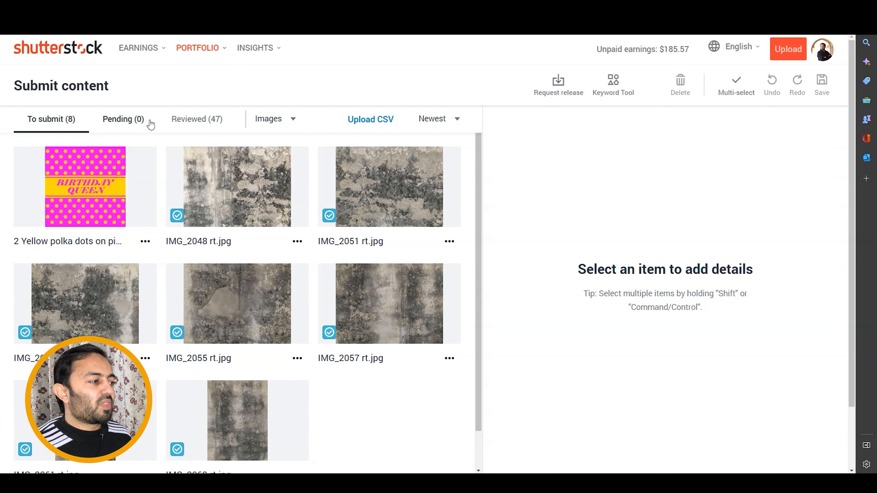
left_click(197, 123)
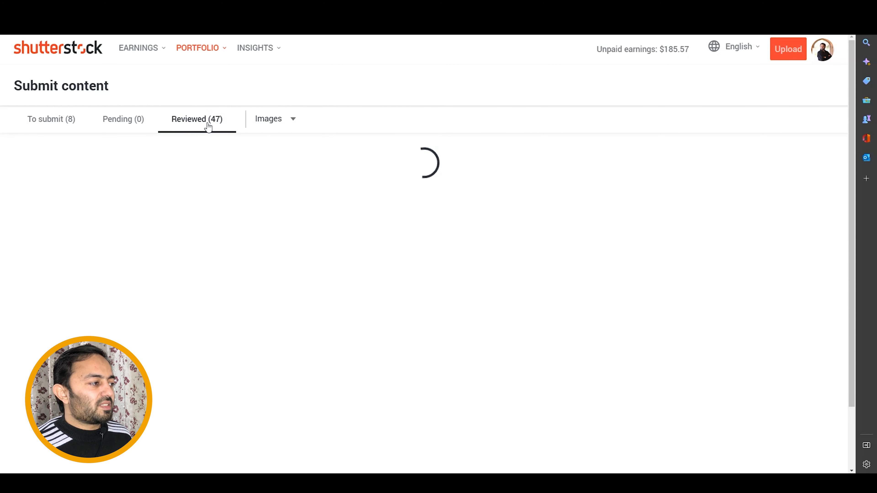
left_click(56, 124)
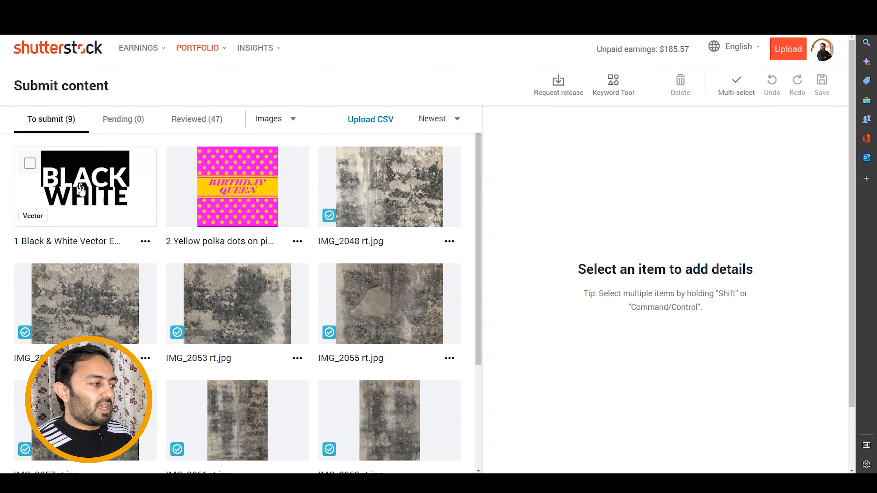
- Check the image type options of the Black & White vector file and deselect the file
left_click(30, 164)
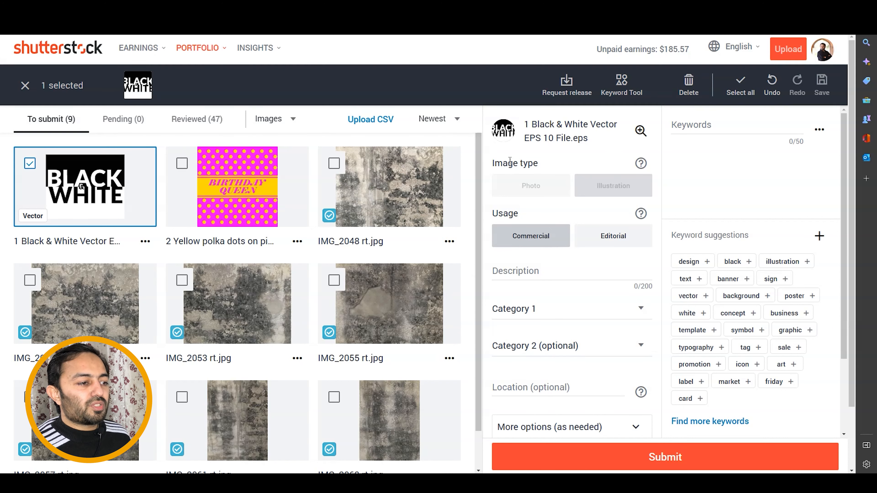
left_click_drag(601, 186, 628, 187)
left_click(603, 185)
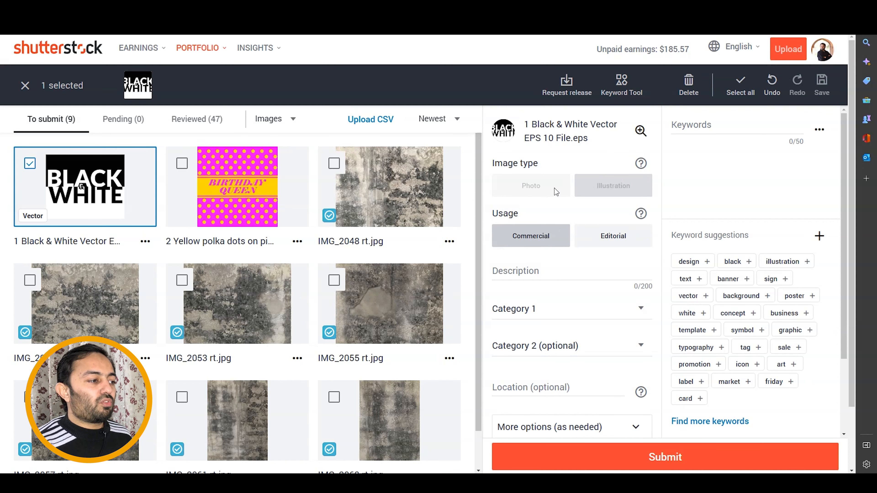
left_click(30, 163)
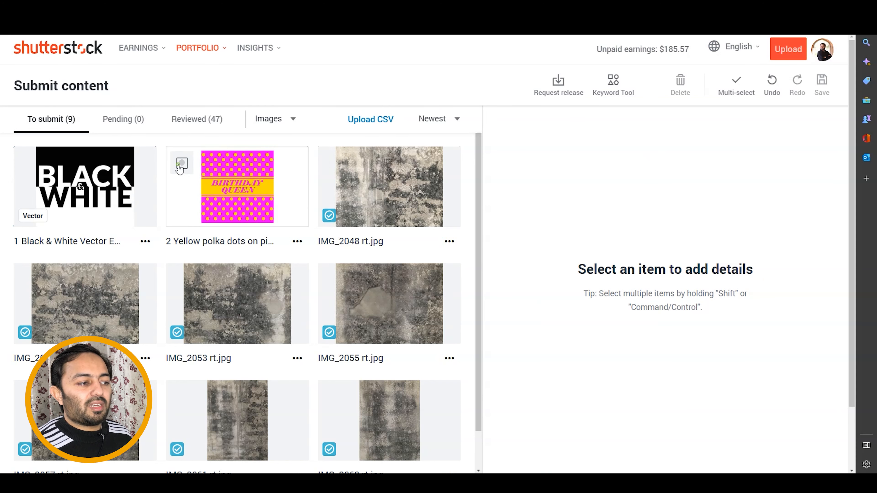
- Set the image type of the yellow polka dots JPG to Illustration and deselect the file
left_click(182, 164)
left_click(599, 189)
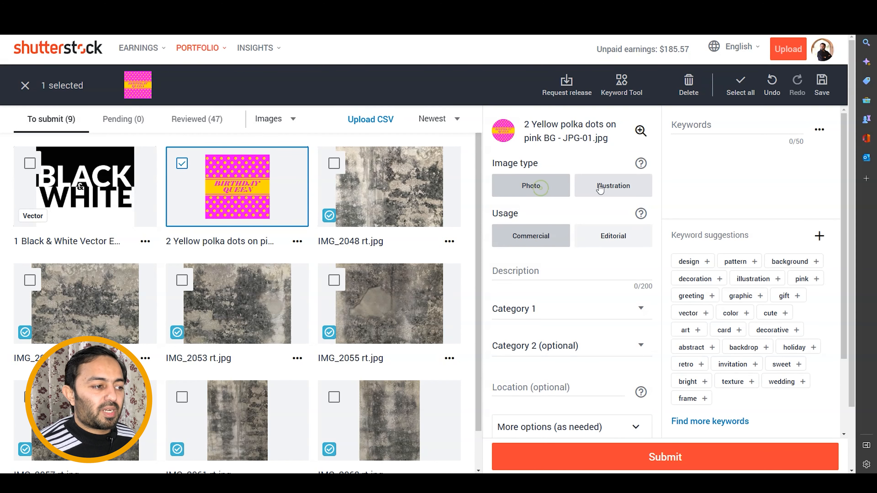
left_click(602, 187)
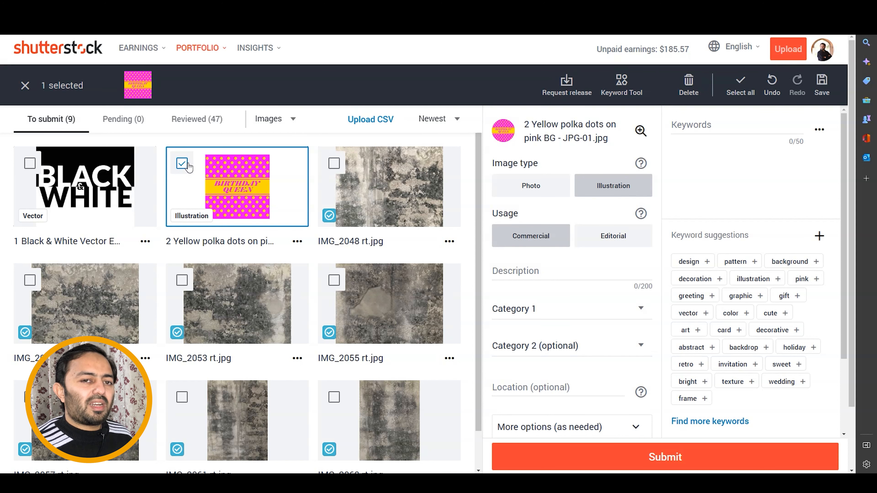
left_click(182, 163)
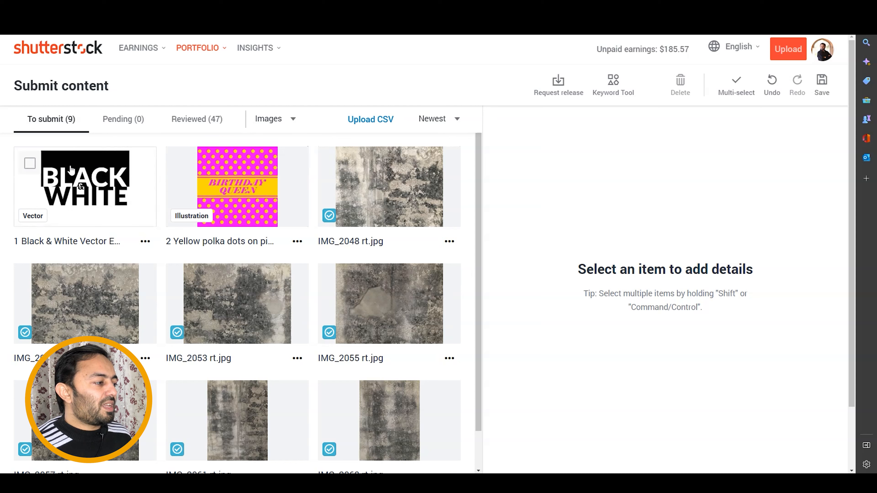
- Select the Black & White vector file, try Editorial usage, and set its usage back to Commercial
left_click(36, 170)
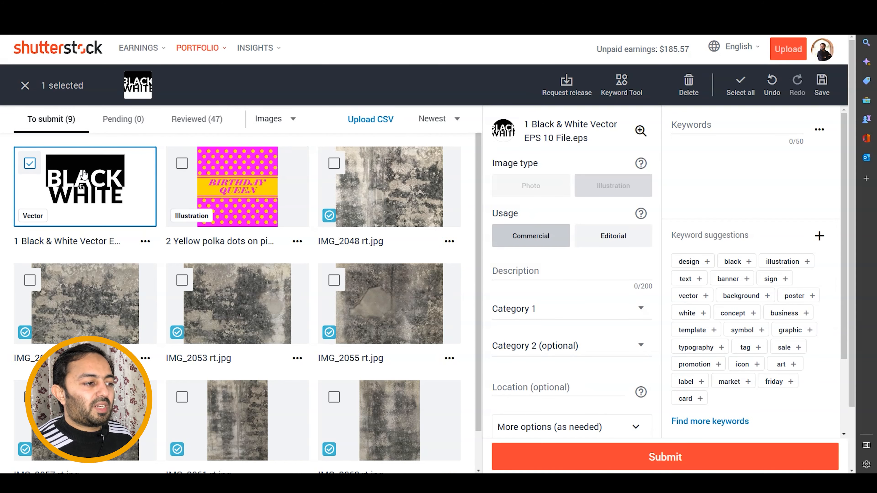
left_click_drag(529, 166, 494, 164)
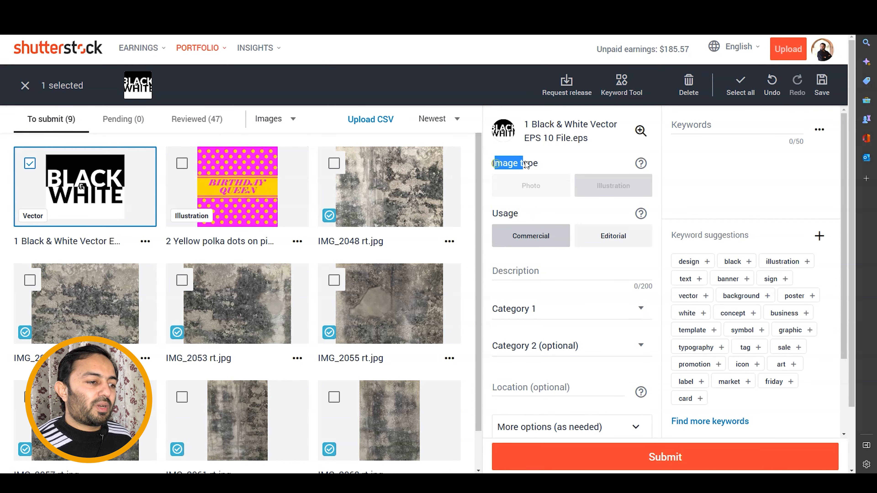
left_click(617, 198)
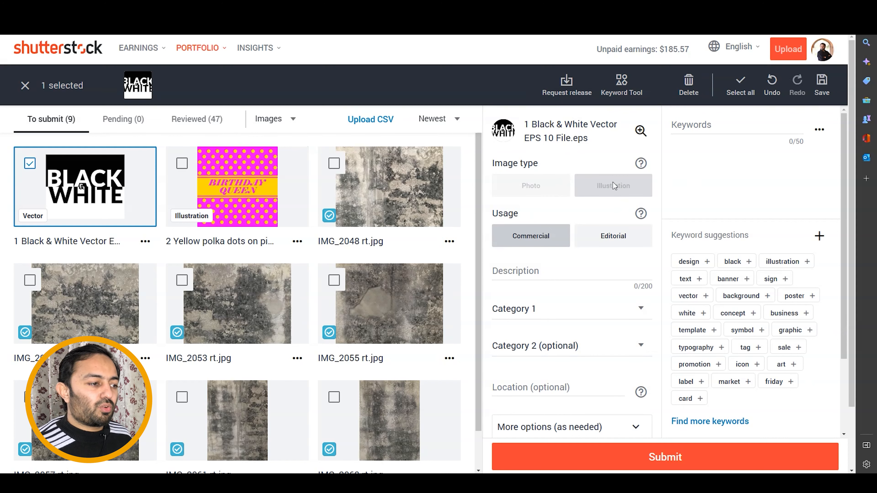
scroll(551, 204, "down", 1)
scroll(551, 203, "up", 1)
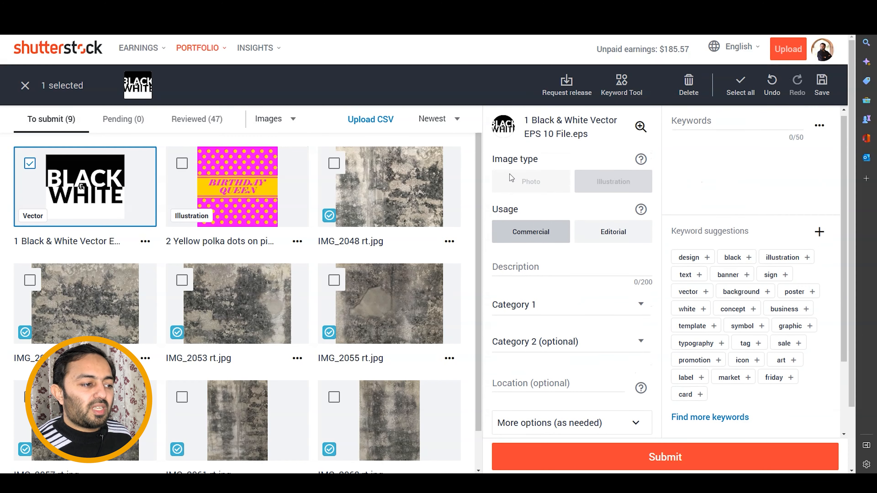
left_click_drag(495, 213, 522, 216)
left_click(548, 212)
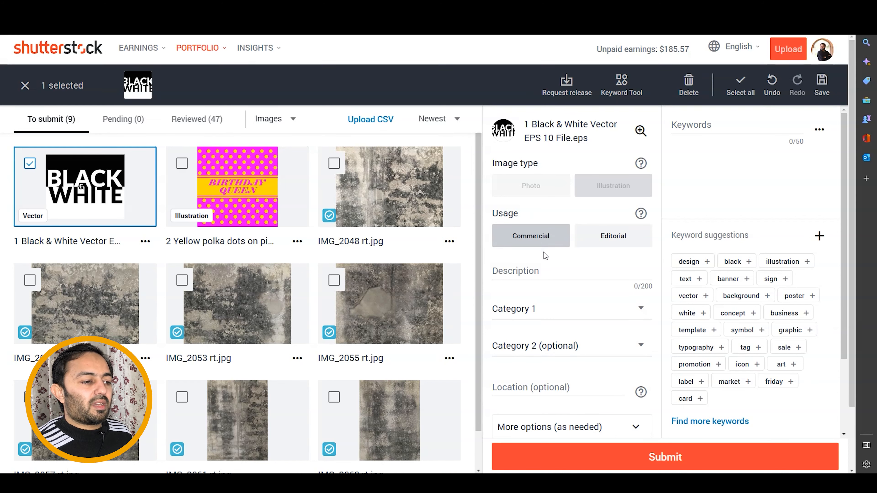
left_click(614, 243)
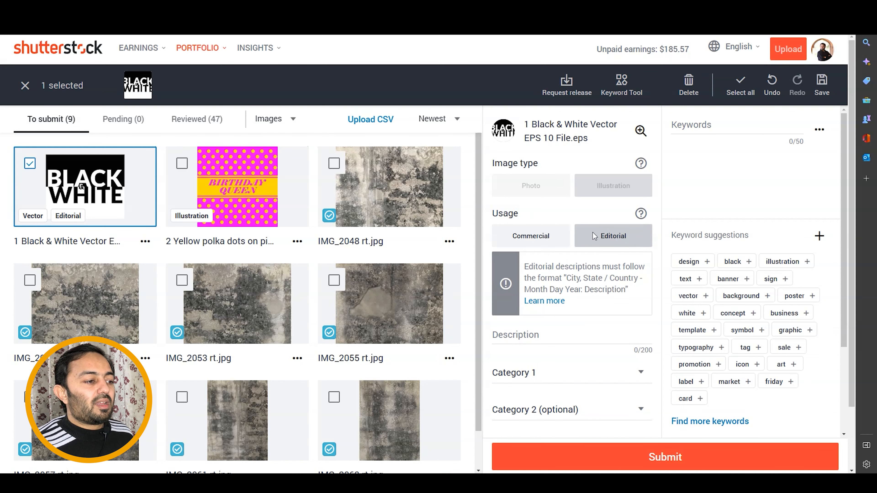
left_click(508, 235)
- Enter the description "Black and White text or typography written on plain white and black solid background." for the vector file
scroll(533, 248, "down", 1)
left_click(569, 225)
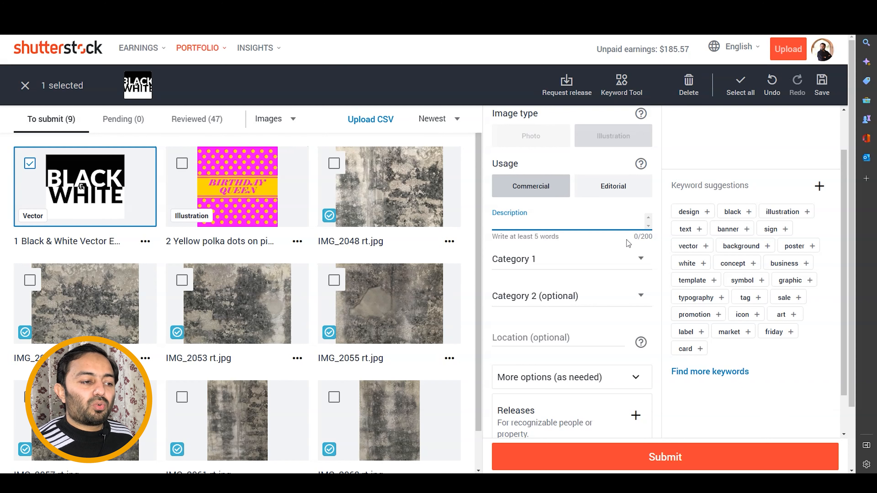
left_click_drag(655, 239, 647, 237)
left_click(611, 229)
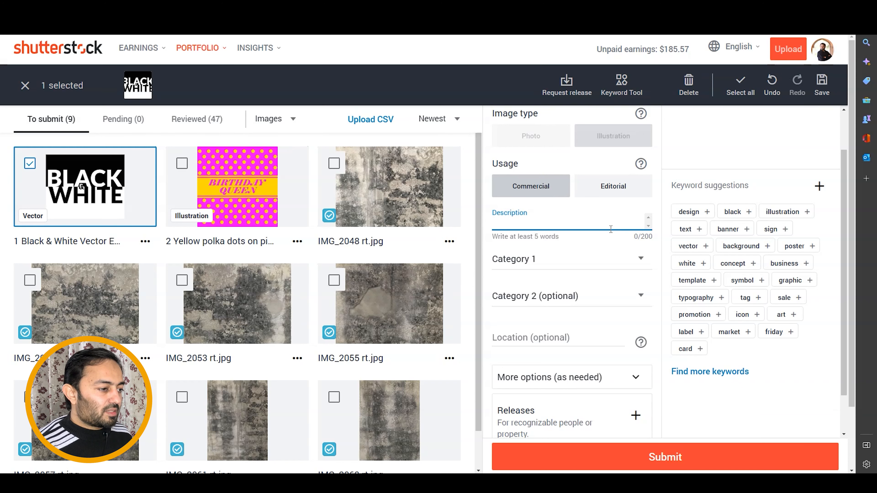
type("Black and White text or typography written on ")
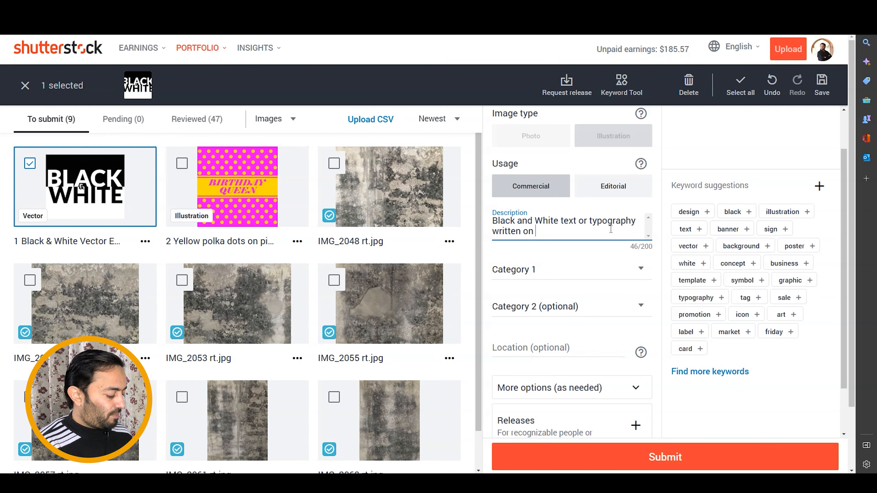
type("plain white a")
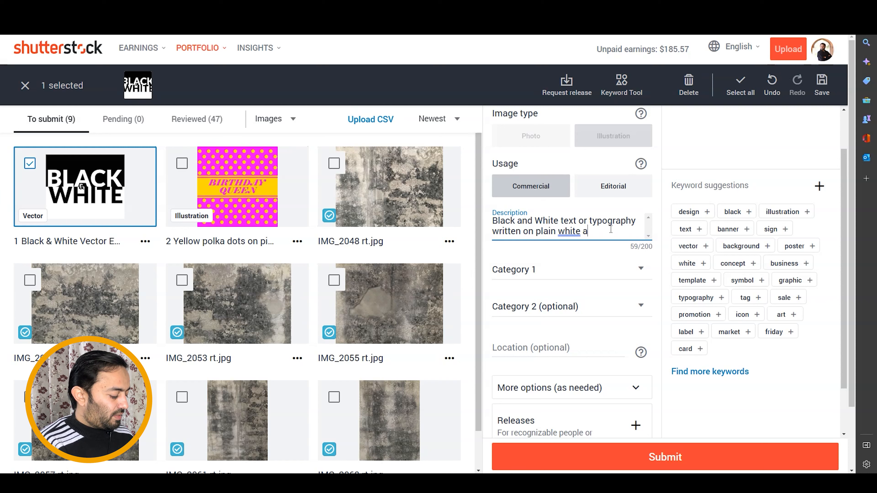
type("nd black solid background.")
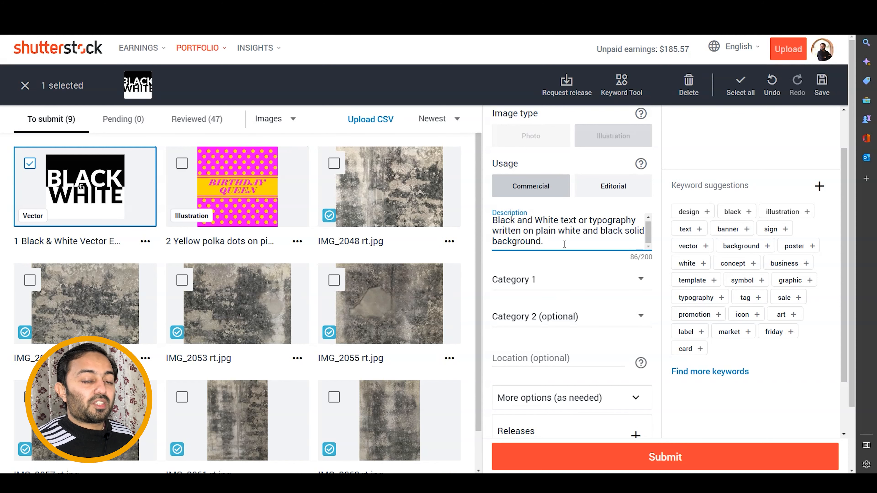
- Look through the full list of Category 1 options for the Black & White vector file
scroll(566, 242, "down", 1)
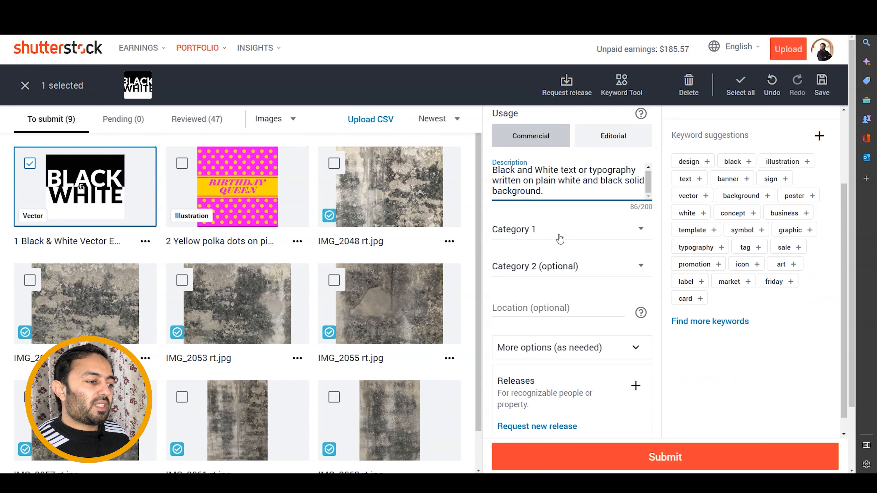
left_click(630, 231)
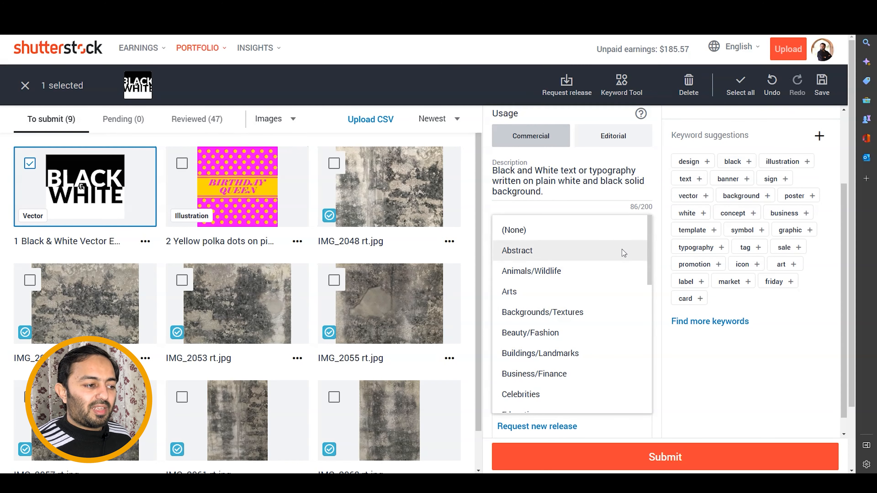
scroll(617, 253, "down", 1)
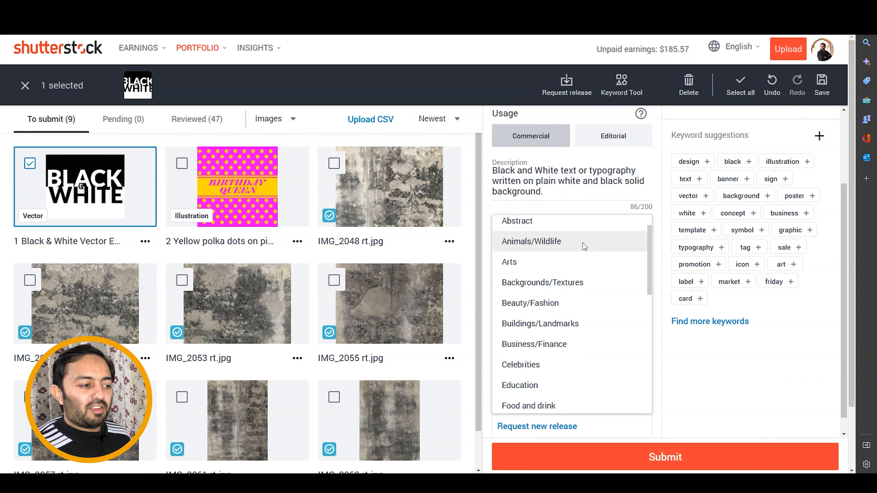
scroll(583, 246, "down", 1)
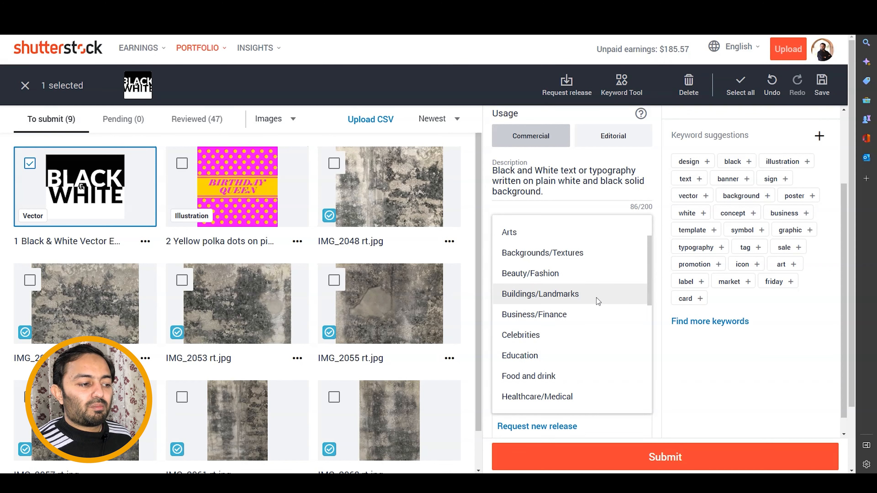
scroll(581, 317, "down", 3)
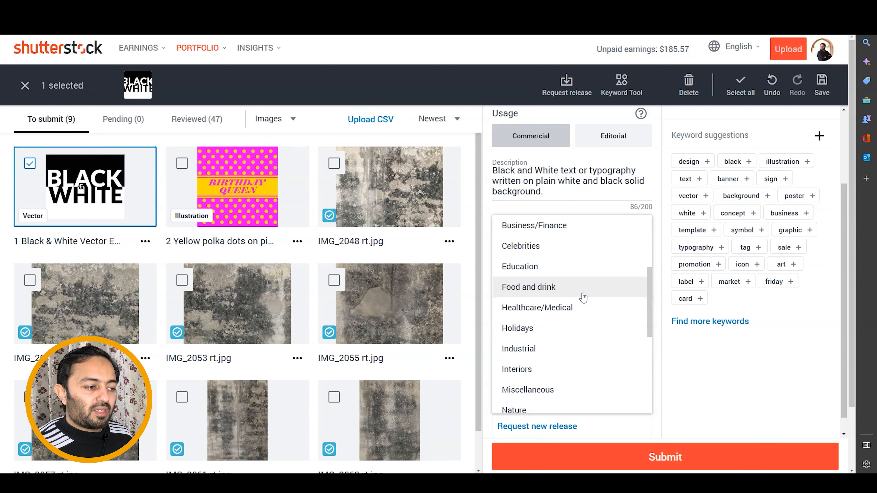
scroll(582, 299, "down", 2)
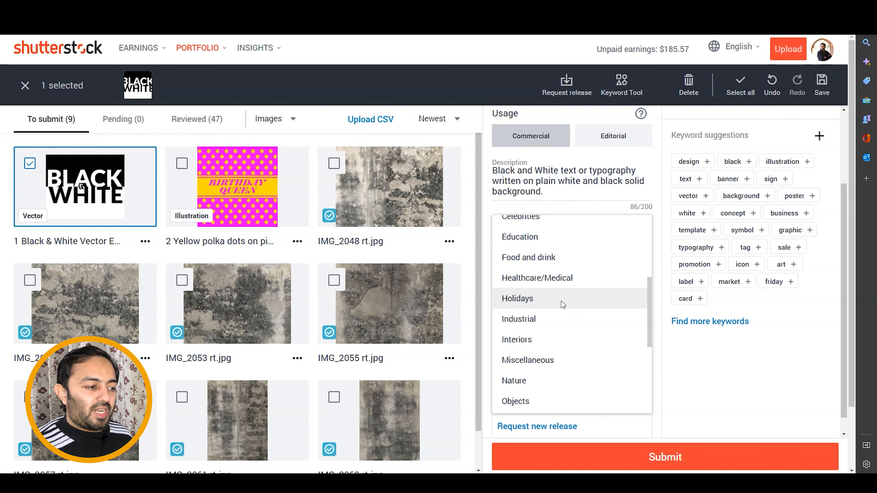
scroll(562, 301, "down", 1)
scroll(562, 296, "down", 1)
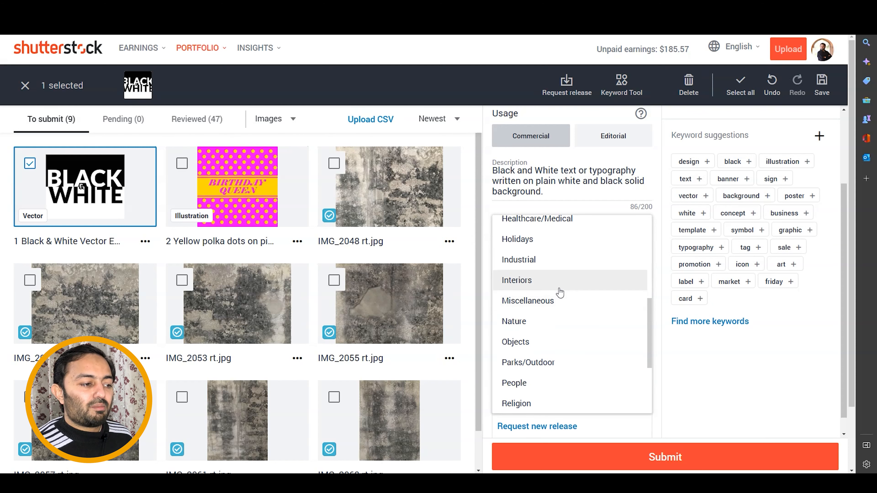
scroll(567, 302, "down", 2)
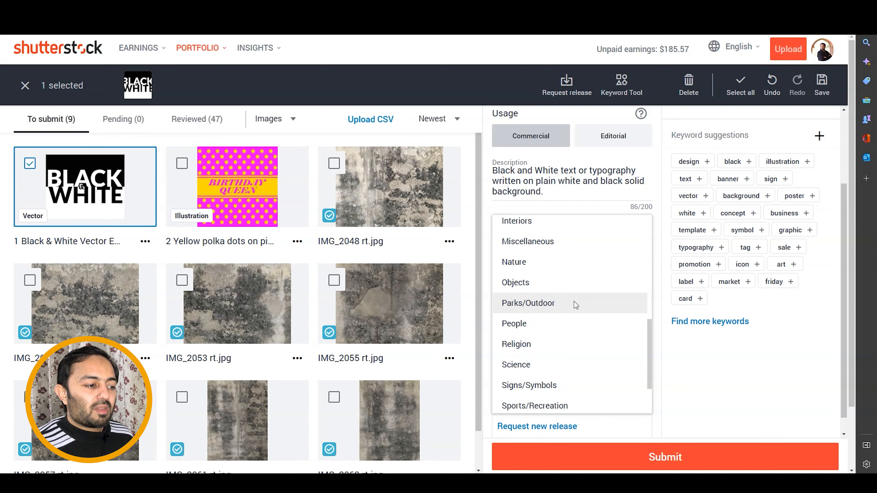
scroll(547, 314, "down", 2)
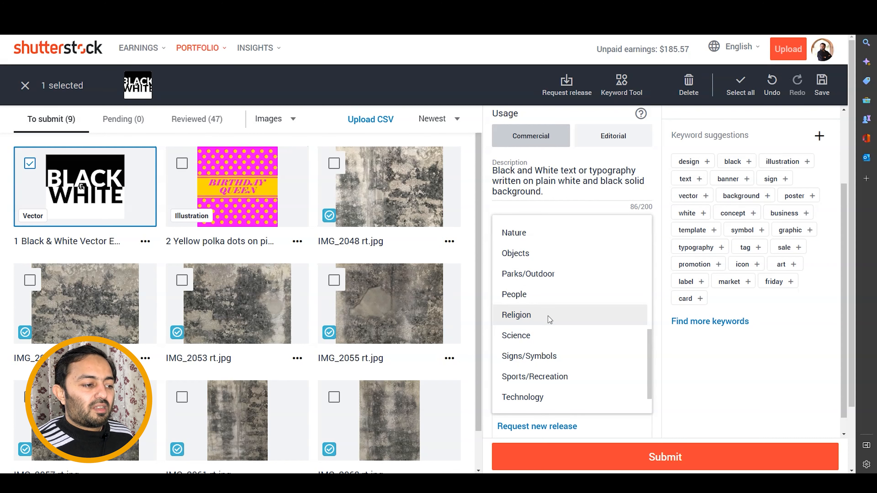
scroll(549, 316, "down", 1)
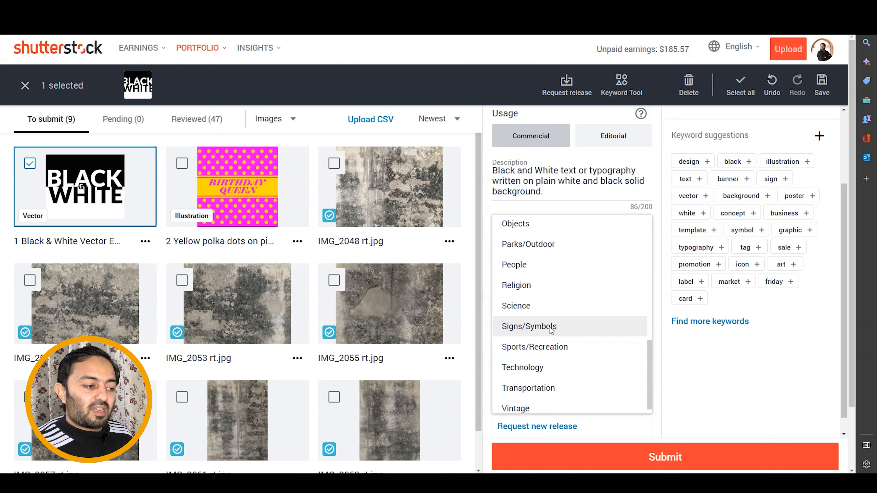
scroll(568, 329, "down", 1)
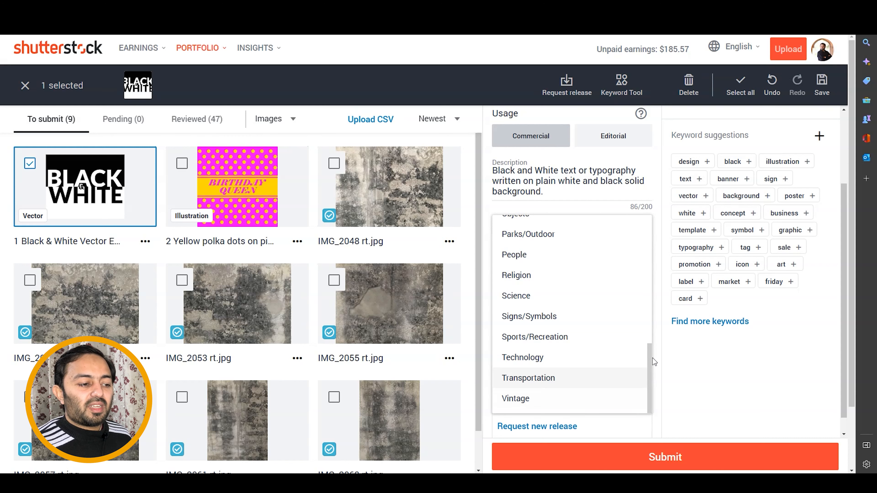
left_click_drag(649, 363, 661, 235)
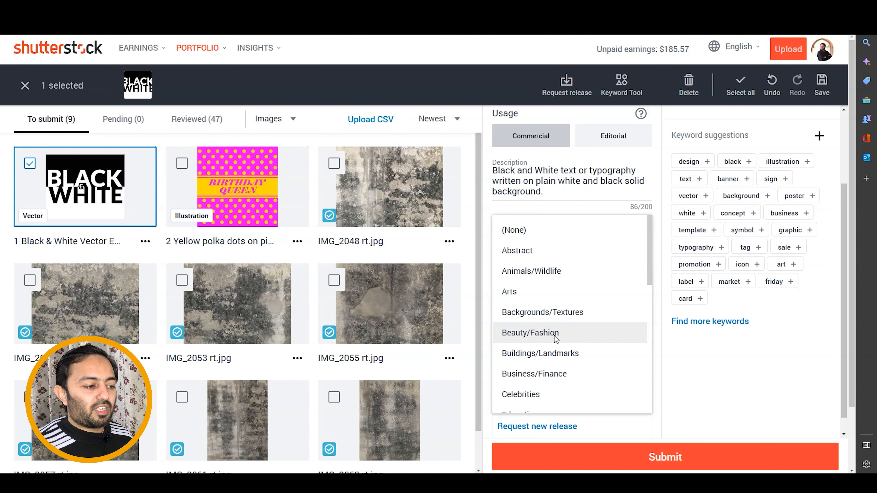
scroll(558, 334, "down", 1)
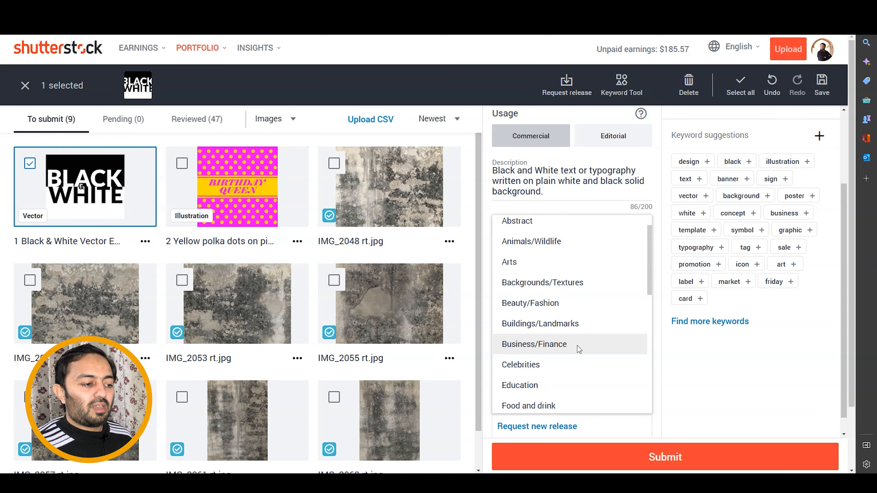
scroll(579, 346, "down", 3)
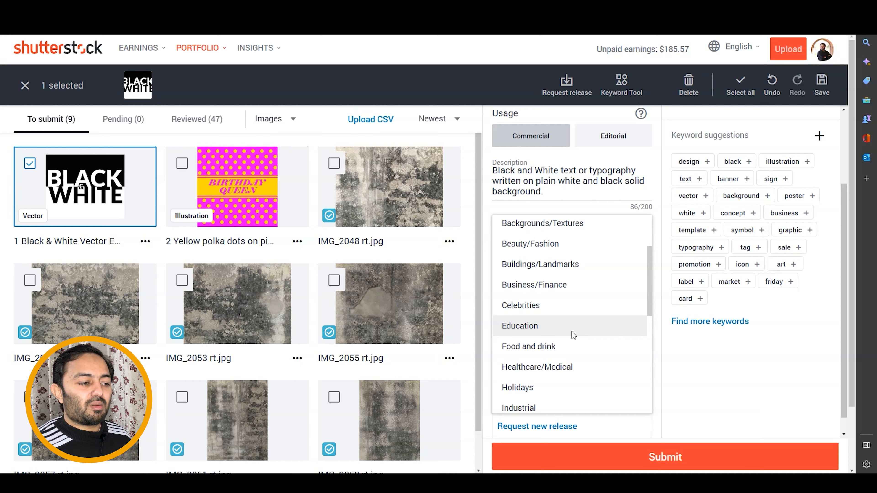
scroll(581, 344, "down", 1)
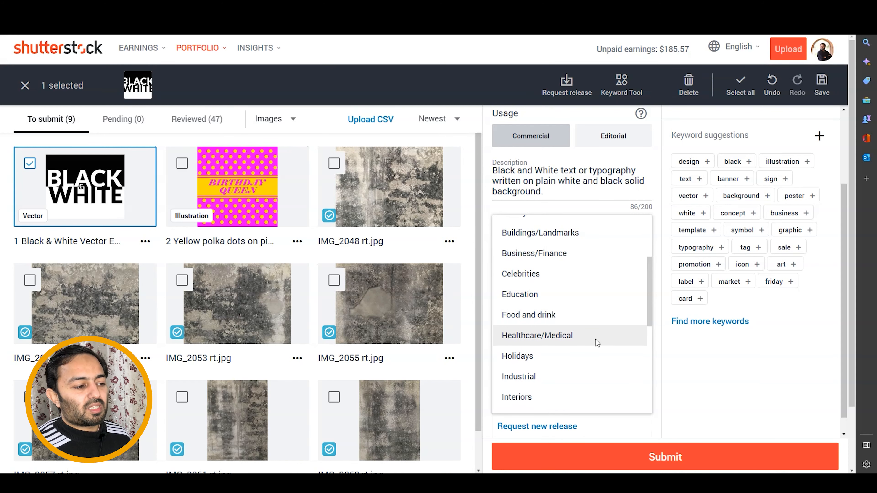
scroll(596, 339, "down", 1)
scroll(597, 340, "down", 5)
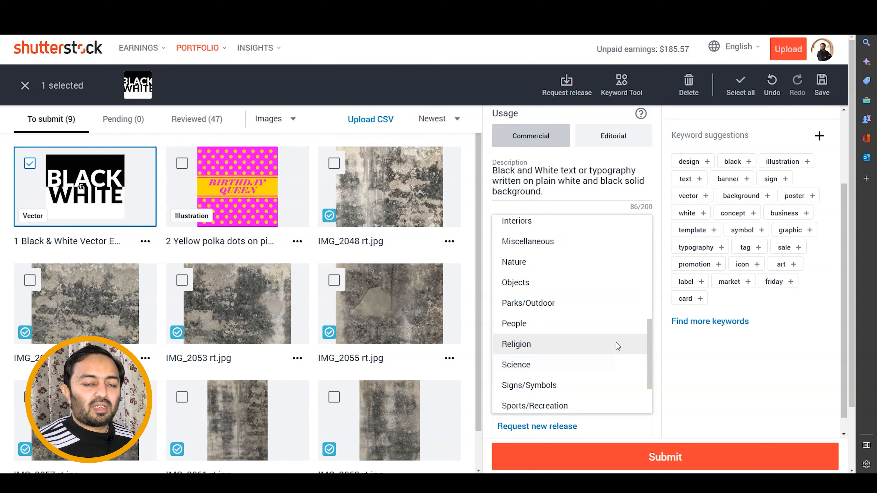
left_click_drag(650, 320, 651, 218)
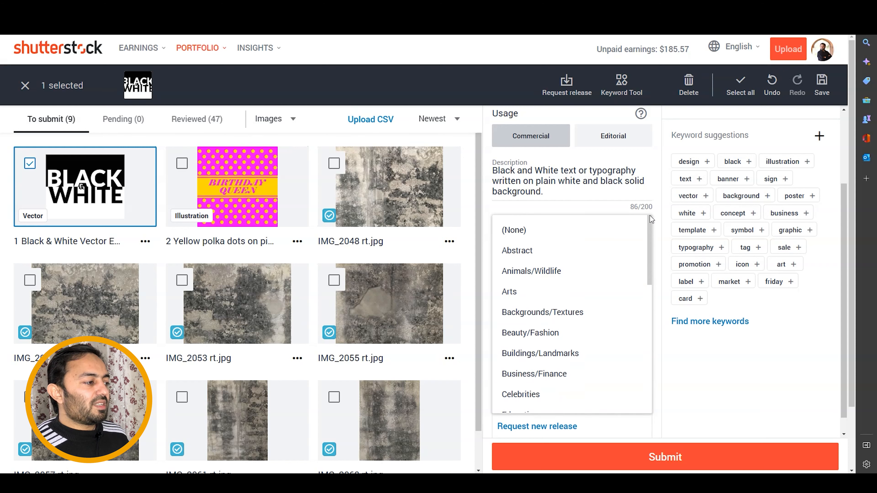
- Set Category 1 of the vector file to Abstract and Category 2 to Backgrounds/Textures
left_click(582, 255)
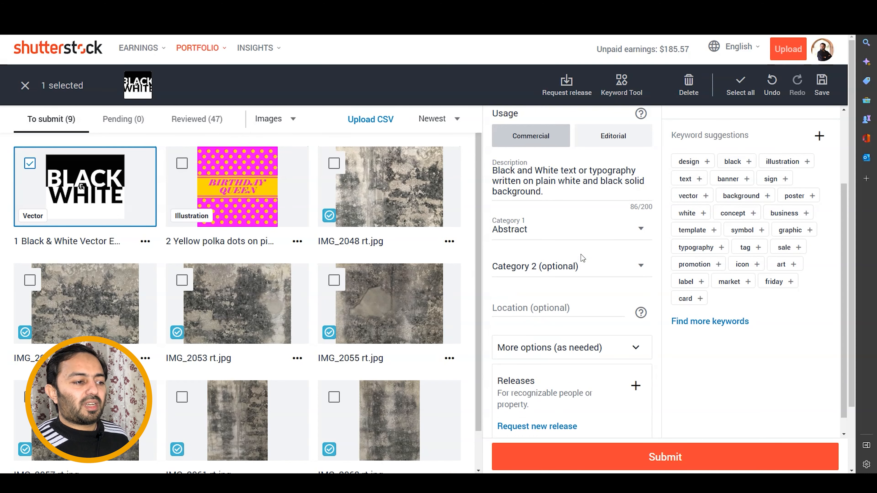
left_click(597, 233)
scroll(583, 347, "down", 8)
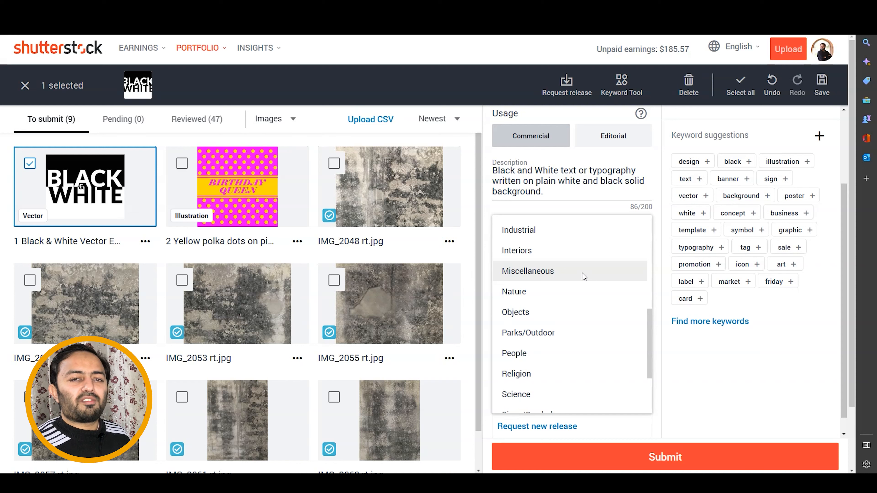
scroll(582, 277, "up", 8)
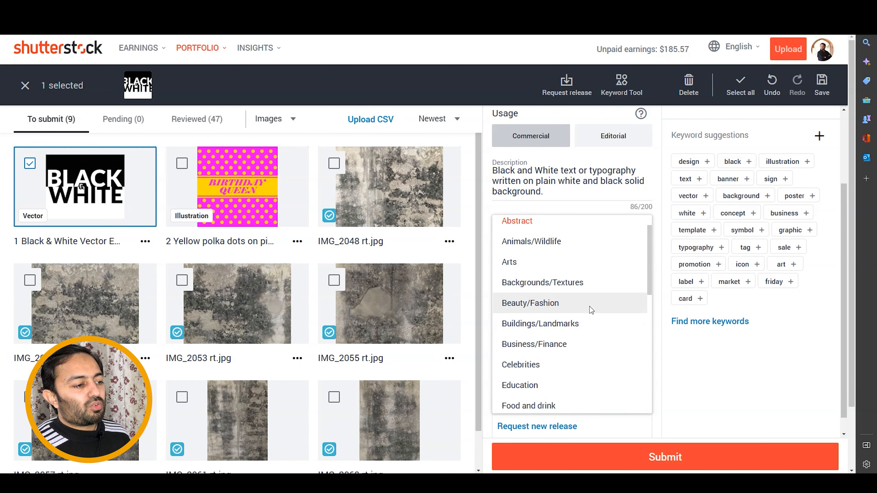
left_click(570, 252)
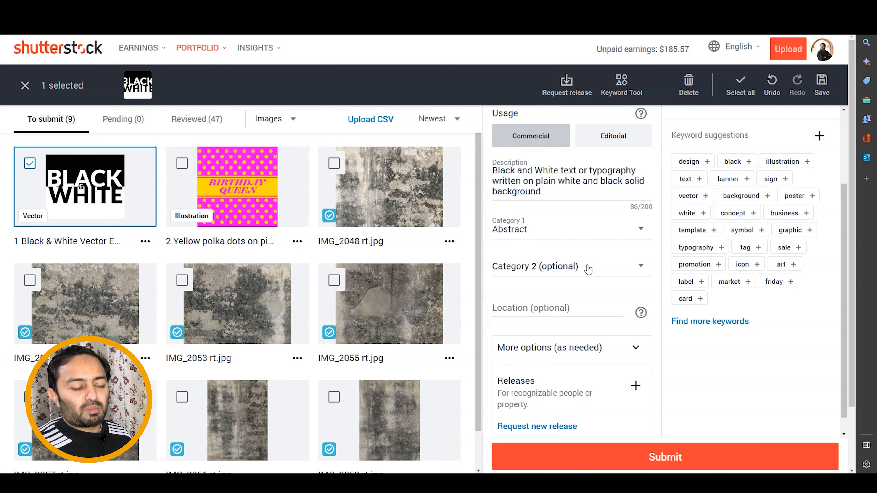
left_click(609, 274)
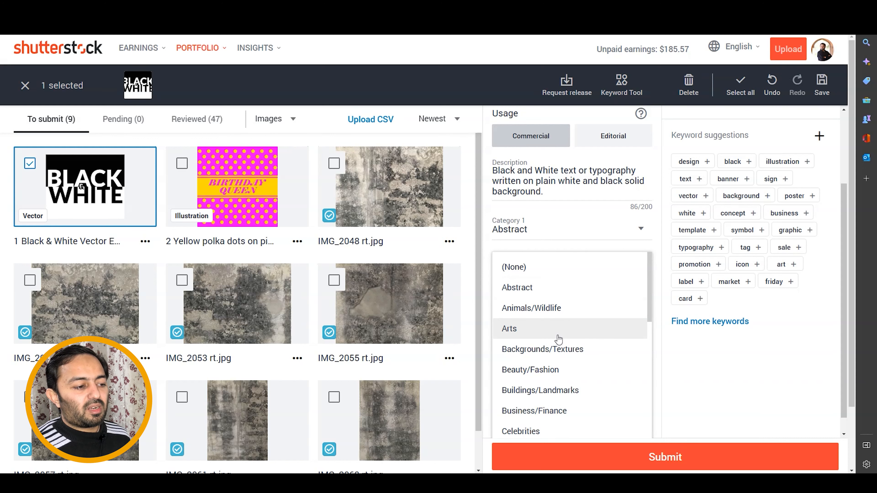
left_click(558, 350)
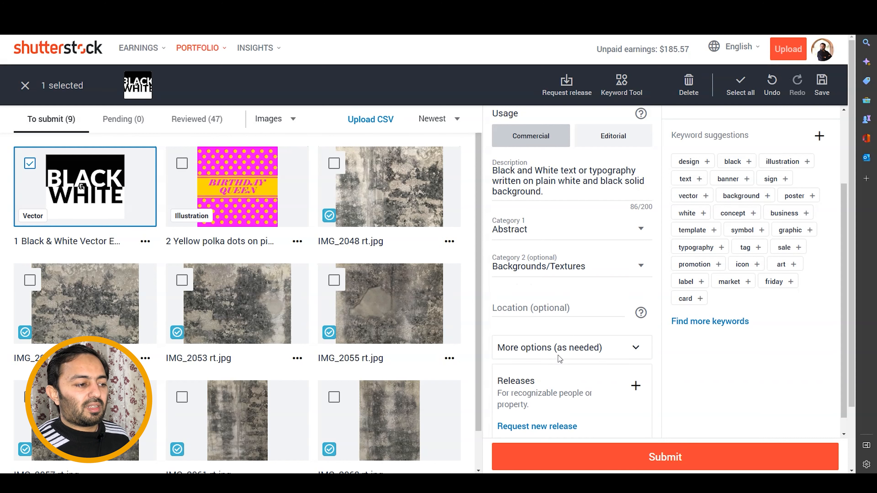
- Set the vector file's optional location to Lahore, Punjab, Pakistan
left_click(560, 309)
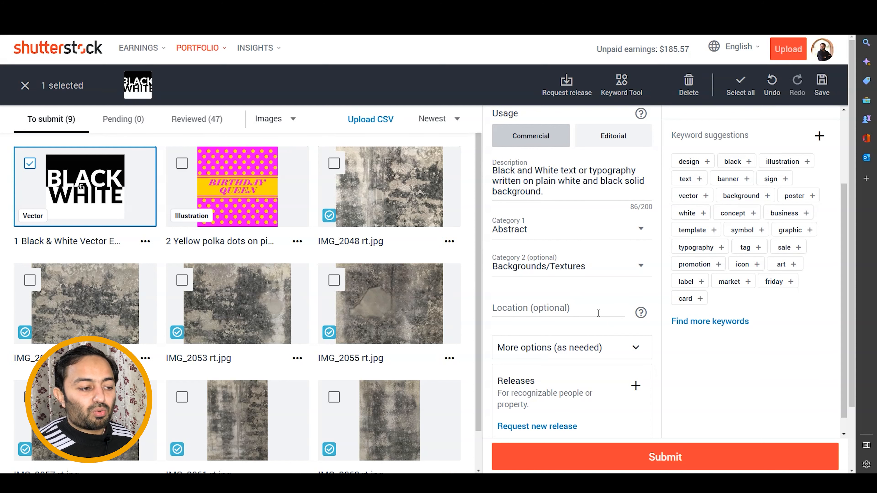
left_click(640, 313)
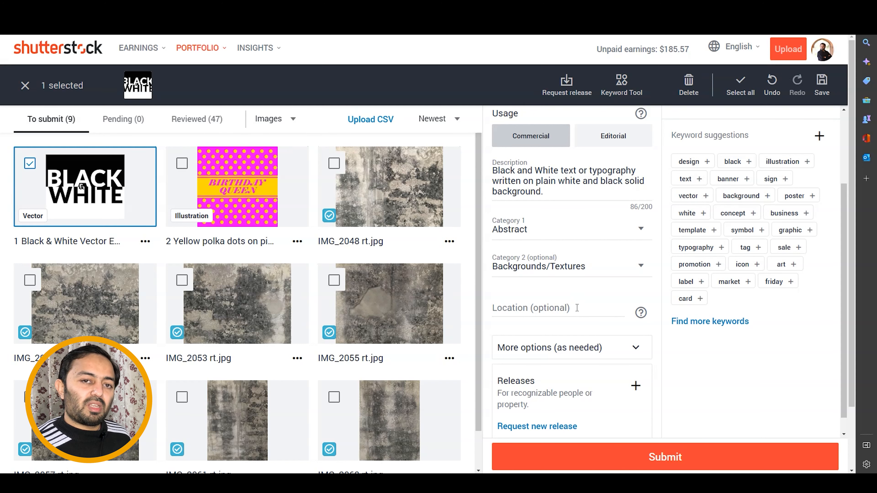
left_click(577, 308)
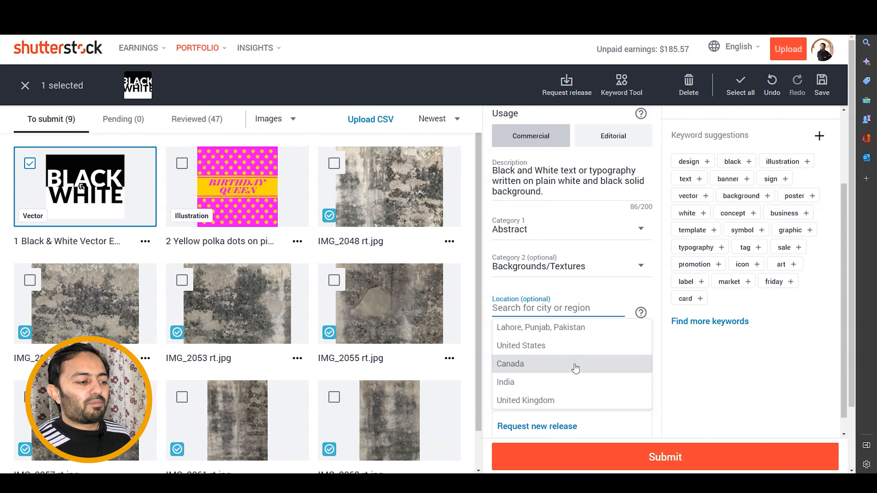
left_click(589, 336)
- Review the additional options and releases sections of the vector file's details
scroll(556, 331, "down", 1)
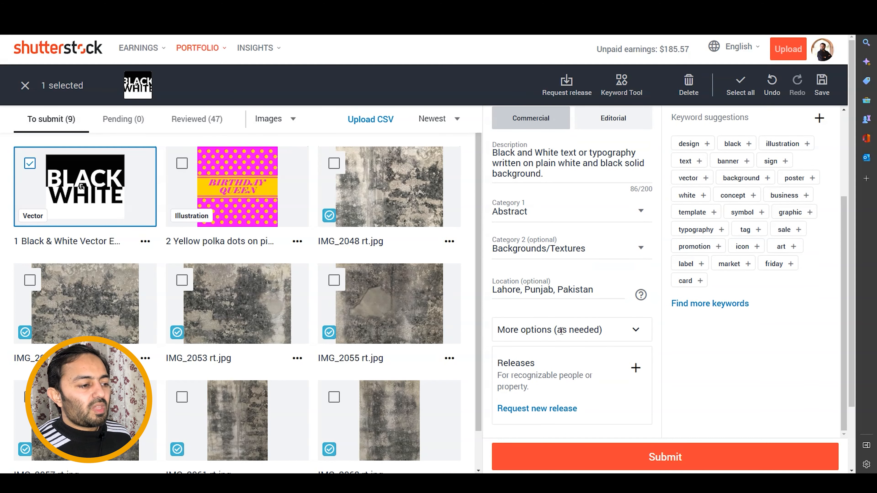
scroll(562, 331, "down", 2)
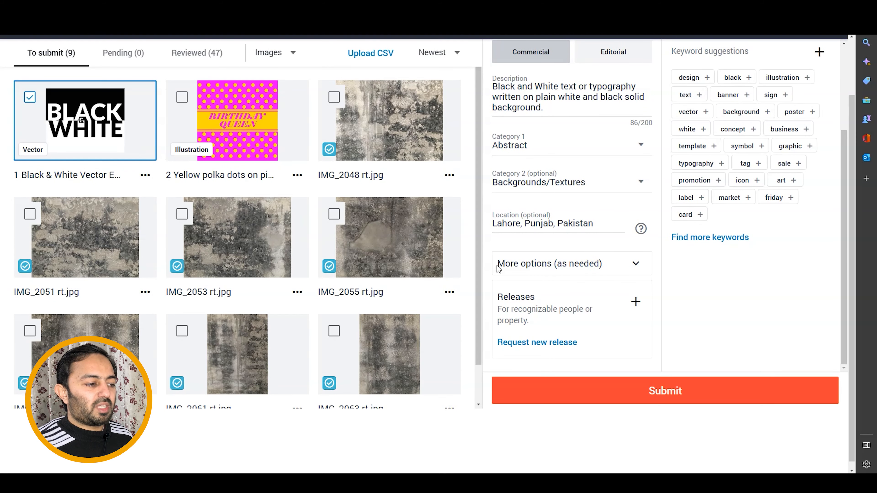
left_click_drag(500, 264, 606, 339)
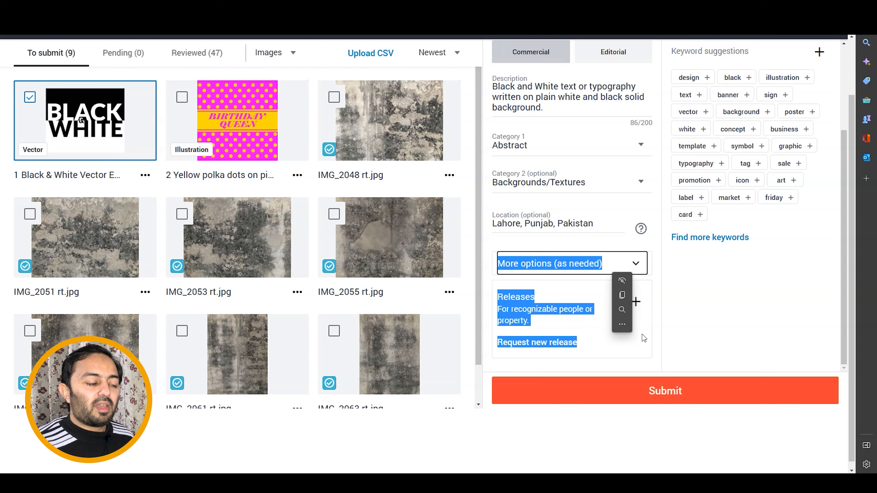
left_click(657, 318)
- Check the keyword field of the vector file for its minimum and maximum number of keywords
scroll(620, 269, "up", 3)
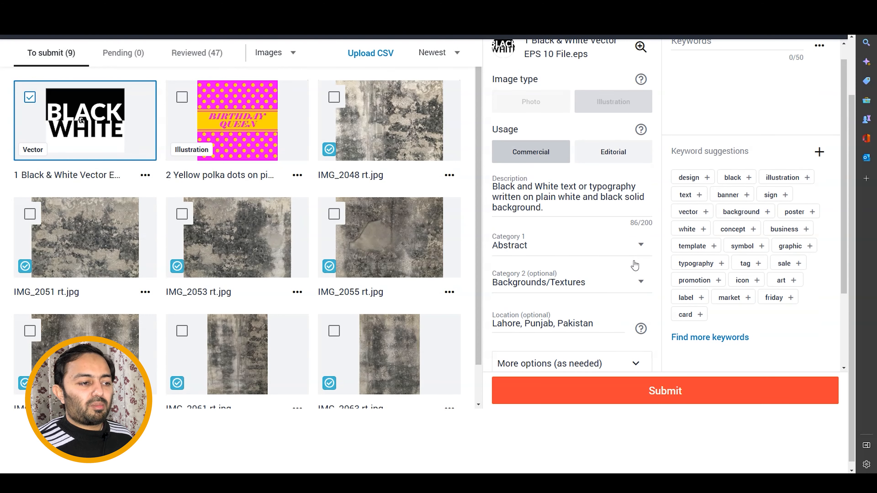
scroll(660, 159, "up", 2)
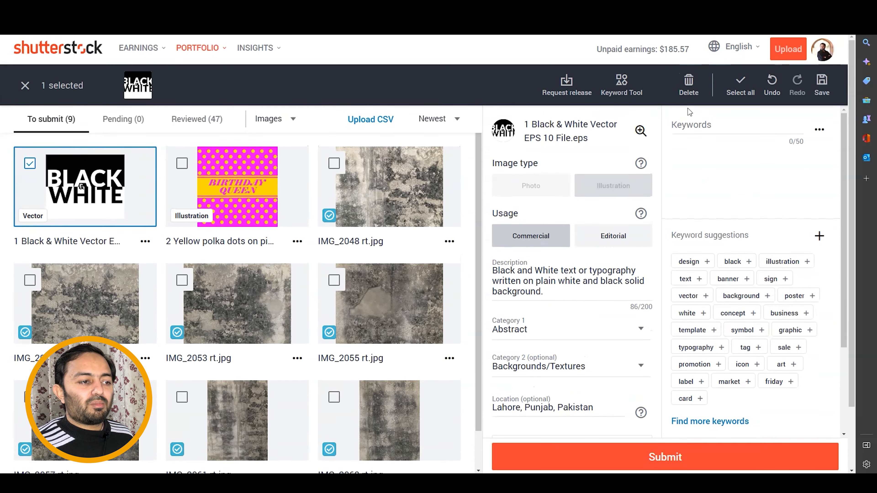
left_click(727, 127)
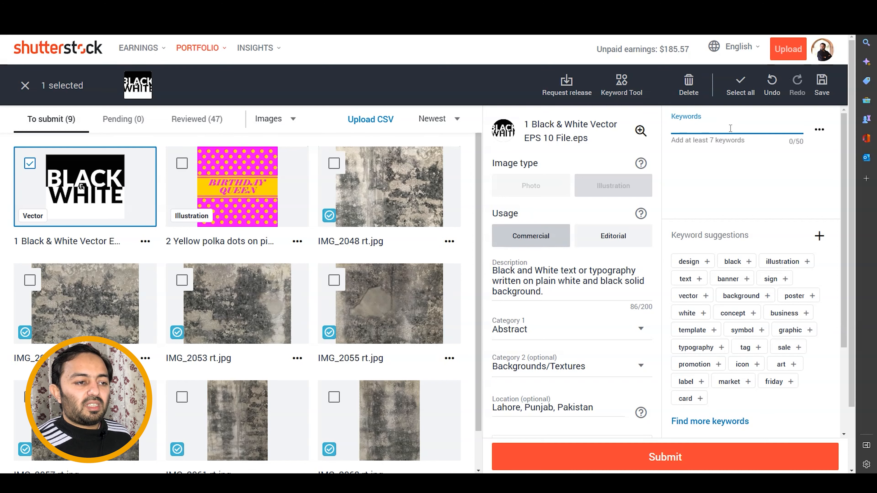
left_click_drag(805, 138, 796, 142)
left_click(797, 143)
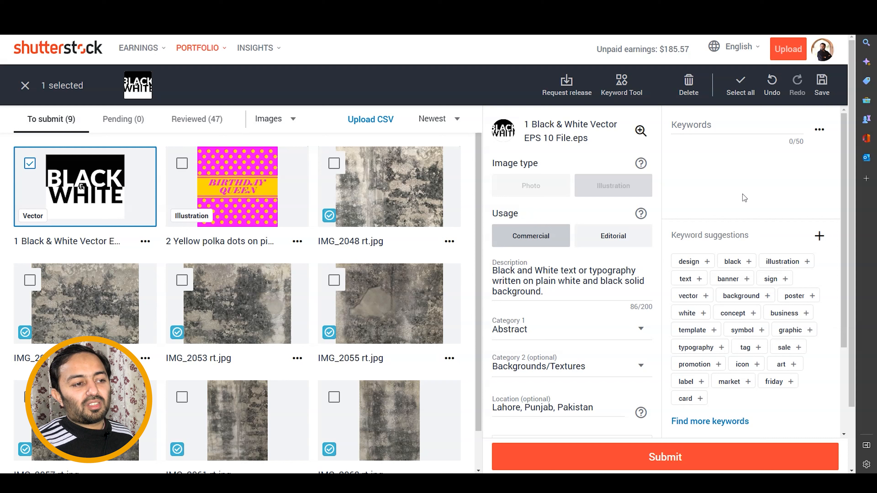
left_click(748, 132)
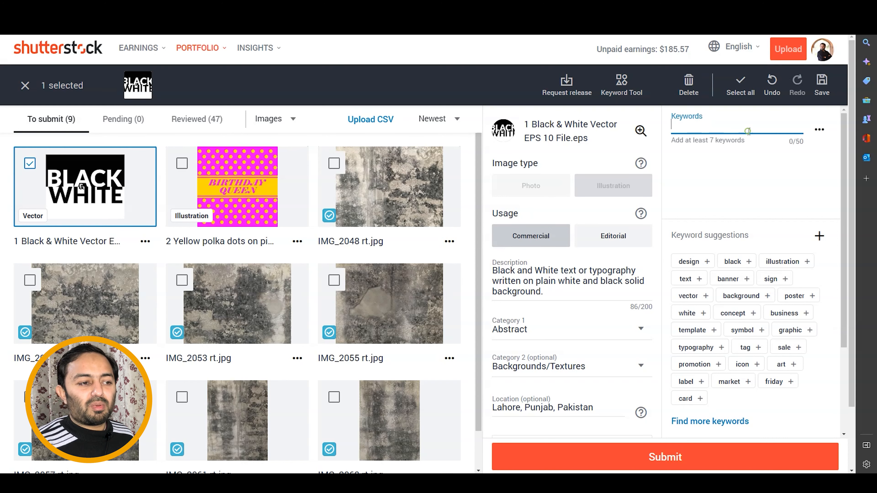
left_click(779, 167)
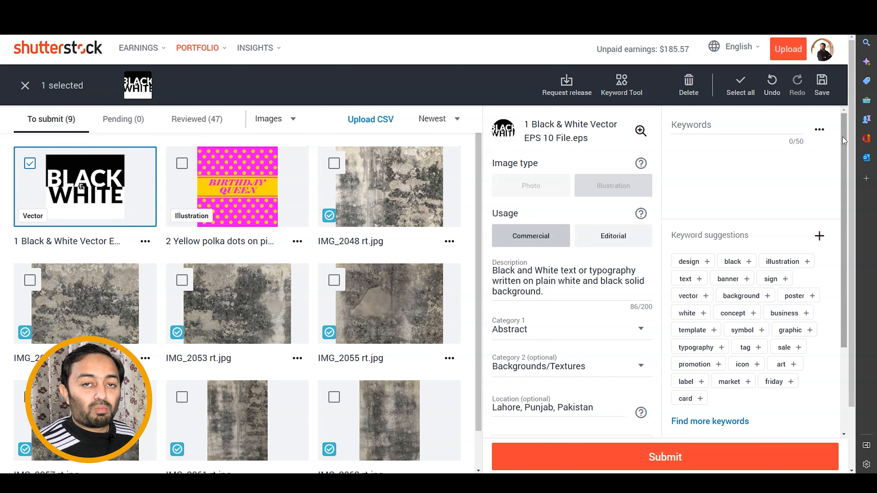
- Add the keywords "simple logo", "flat" and "minimal design" to the vector file
left_click(741, 130)
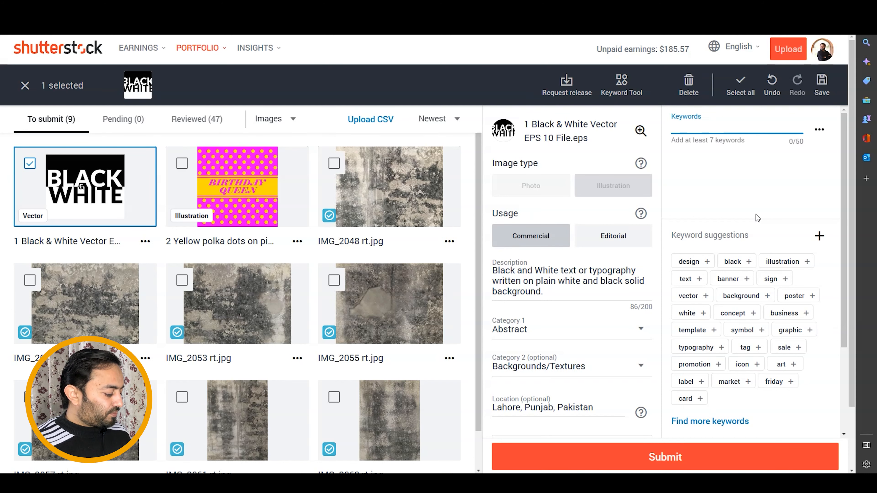
type("sim")
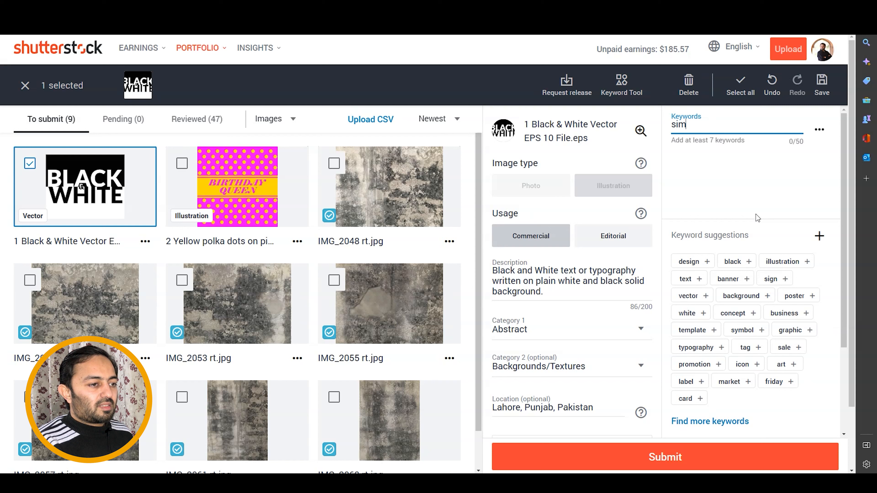
type("flat")
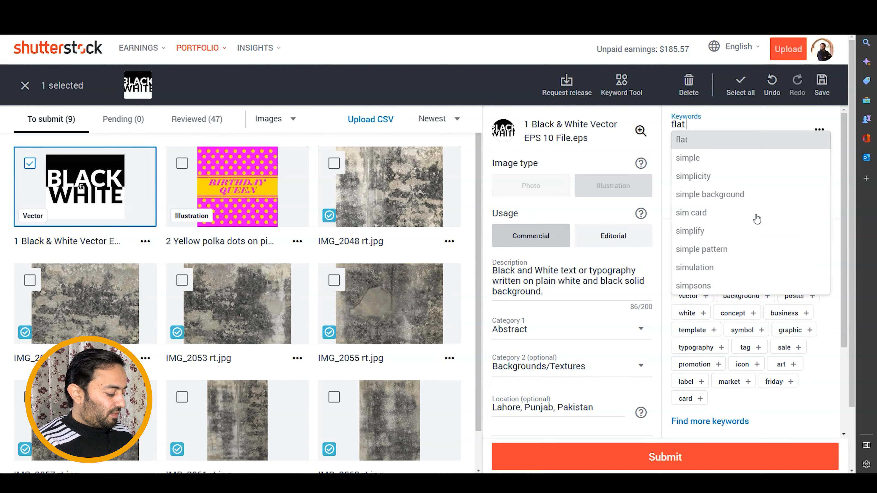
key("Return")
type("minimal fd")
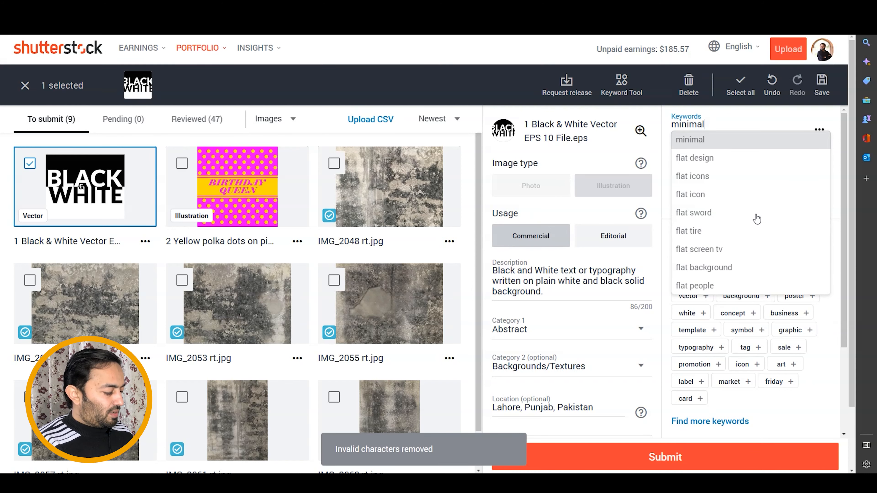
key("BackSpace")
type("ddesign")
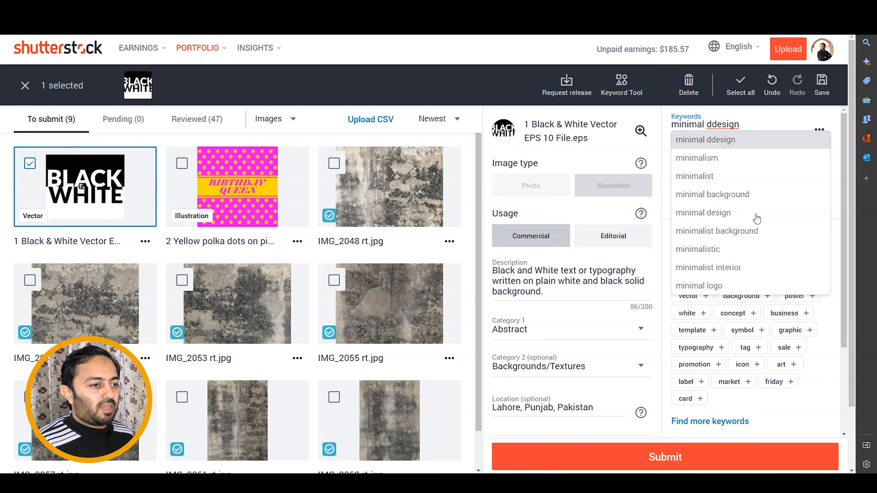
key("ctrl+Left")
key("Delete")
key("Return")
- Add the keyword "black and white lines" to the vector file
type("black and whit")
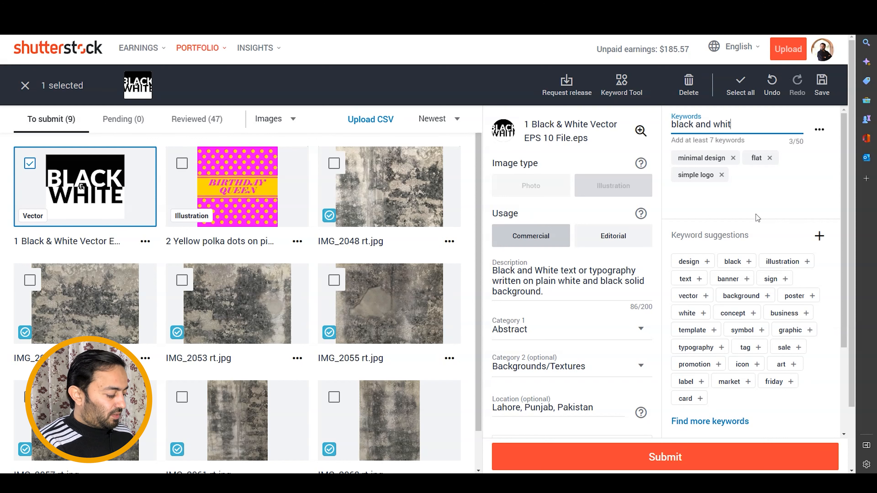
type("e lines")
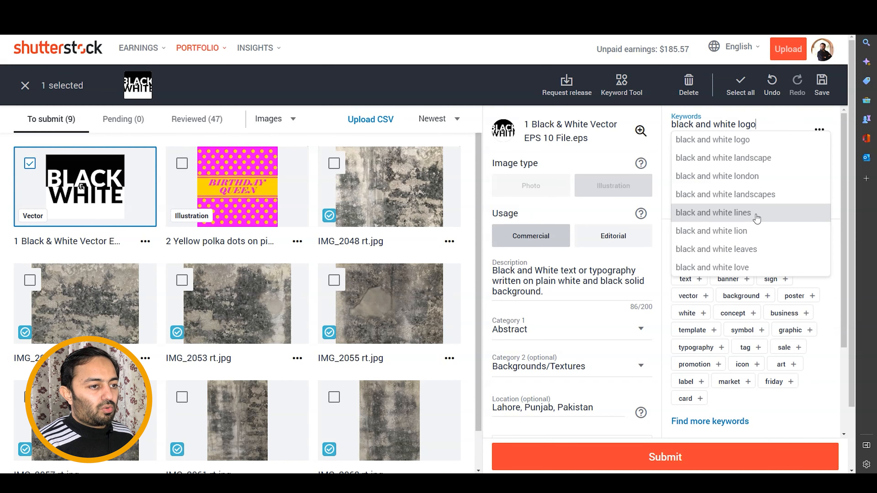
key("Return")
- Try adding the keyword "creative concept" to the vector file, and remove the mistyped entry
type("creative c")
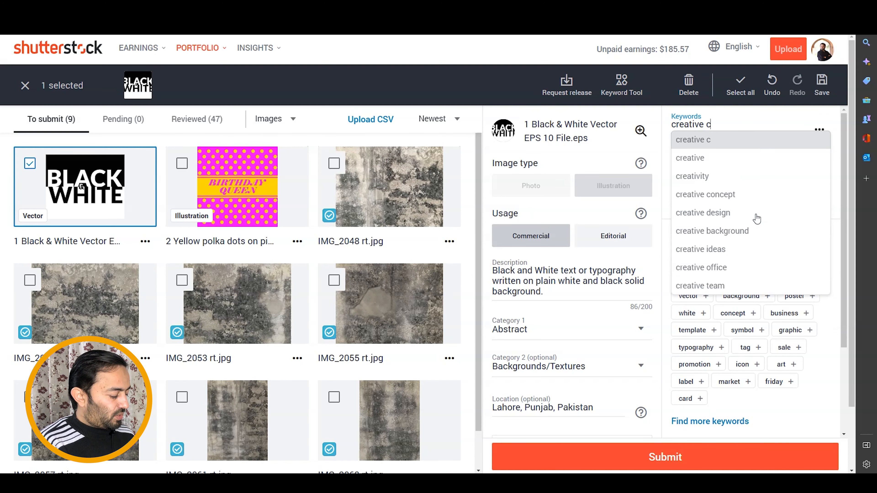
type("once")
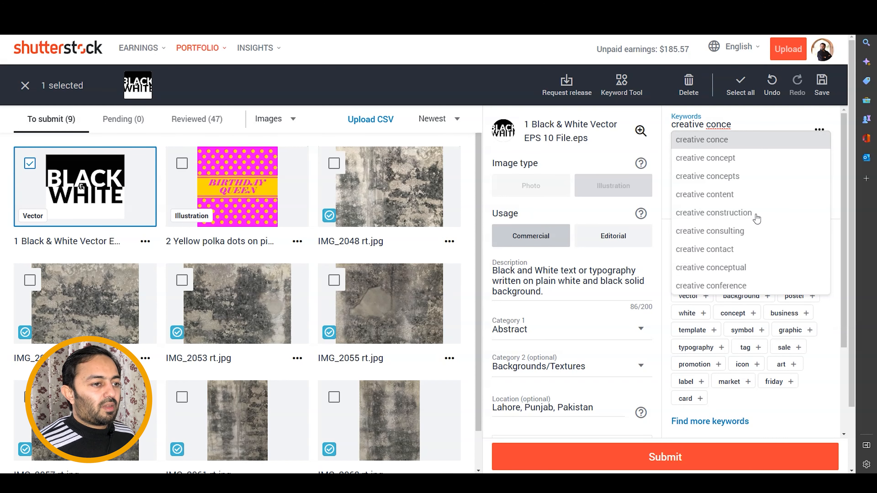
type("pt\\")
key("Return")
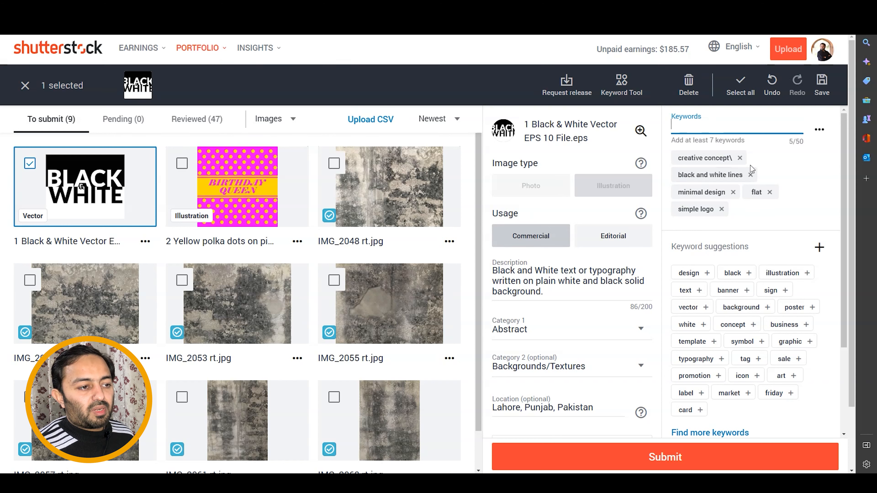
left_click(740, 158)
left_click(735, 130)
left_click(788, 182)
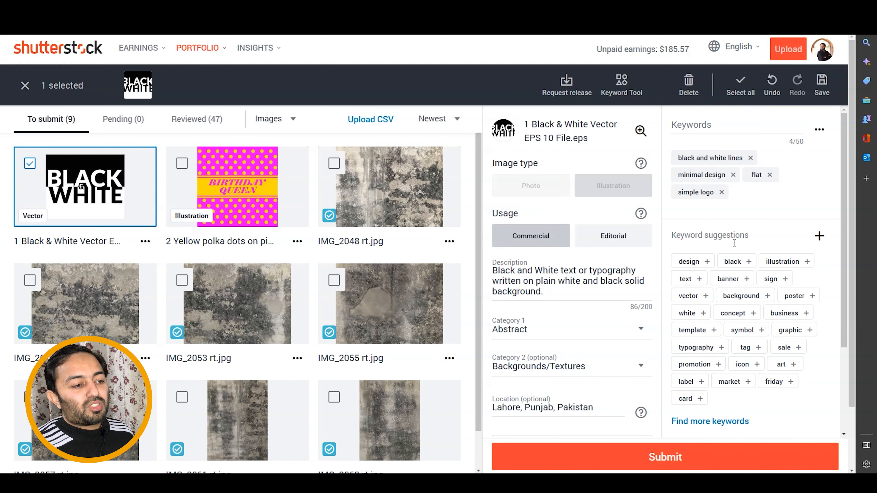
- Add the suggested keywords vector and text to the vector file
scroll(731, 246, "down", 2)
left_click_drag(686, 186, 735, 187)
scroll(753, 196, "up", 2)
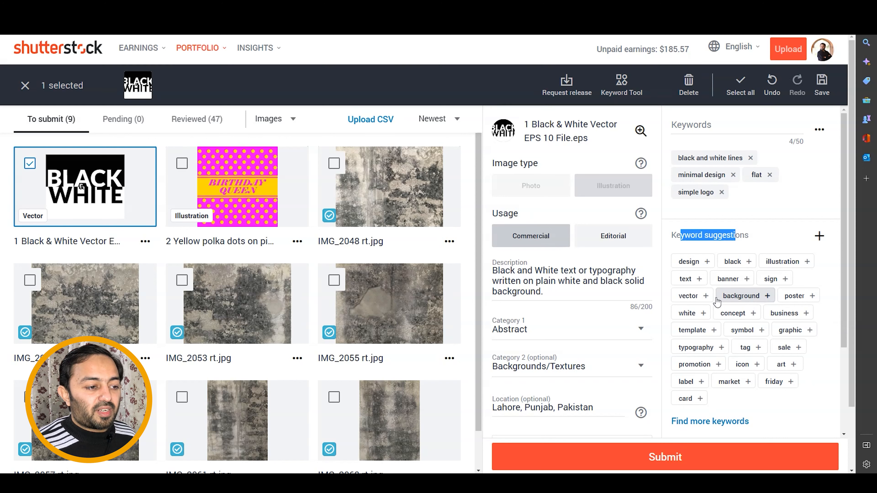
left_click(704, 296)
left_click(701, 280)
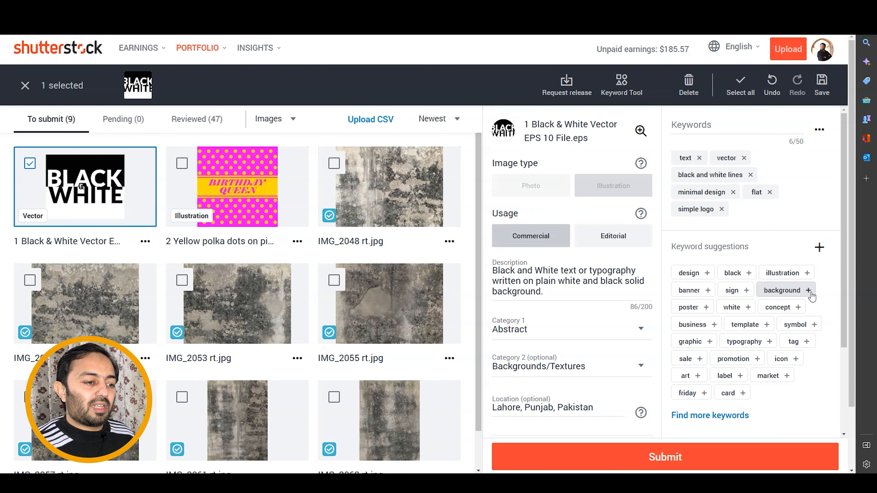
- Add the suggested keywords illustration, background, sign, design, black, poster, white and concept to the vector file
left_click(784, 275)
left_click(739, 291)
left_click(694, 289)
left_click(694, 289)
left_click(690, 290)
left_click(733, 292)
left_click(738, 292)
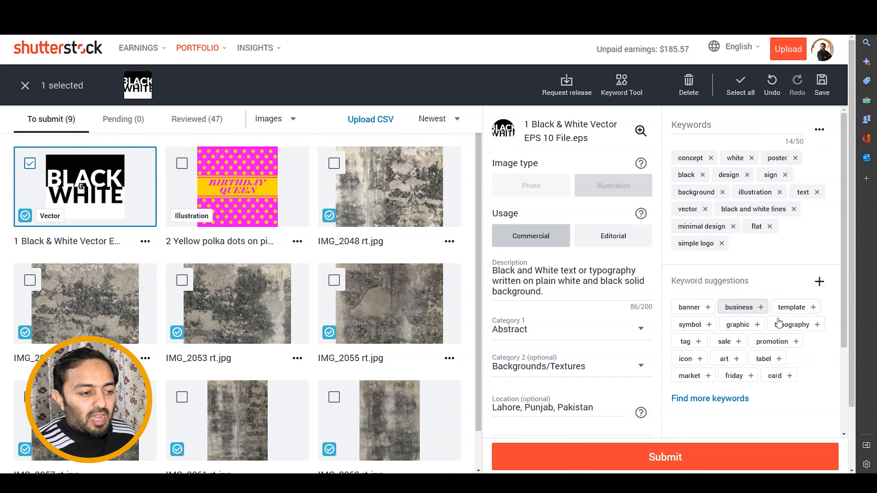
- Add the suggested keywords typography, symbol, graphic, icon and art to the vector file
left_click(781, 325)
left_click(693, 343)
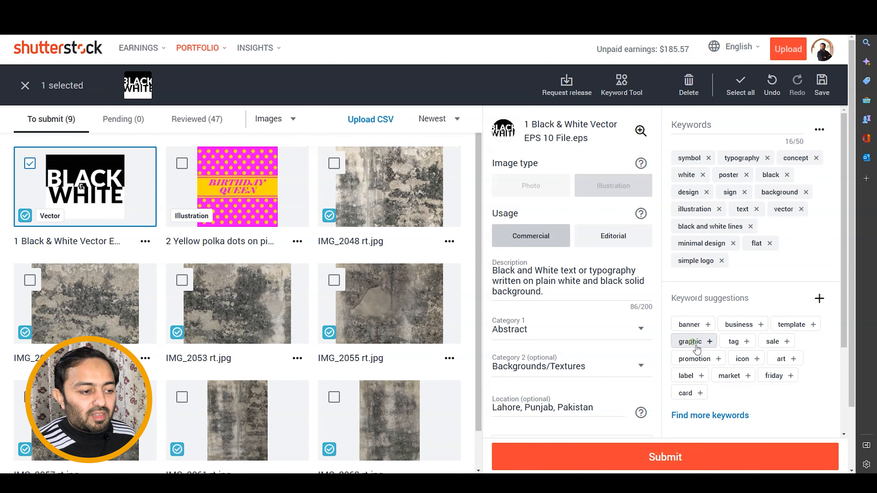
left_click(693, 342)
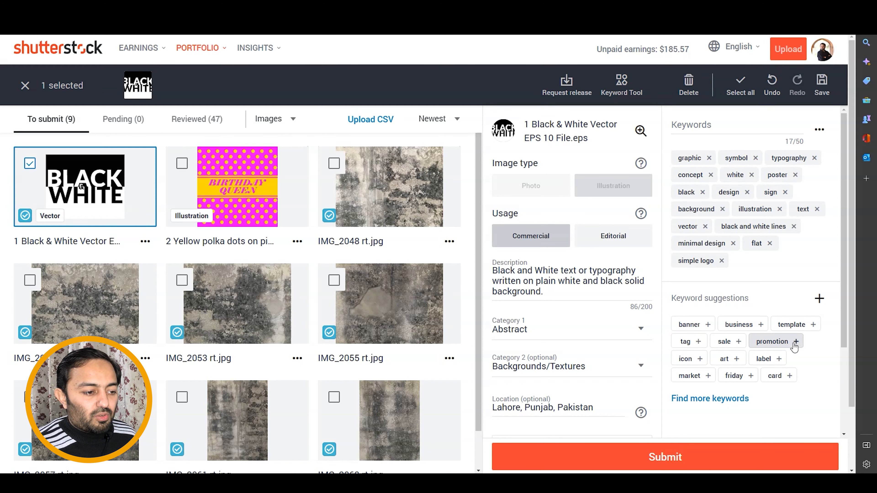
left_click(685, 359)
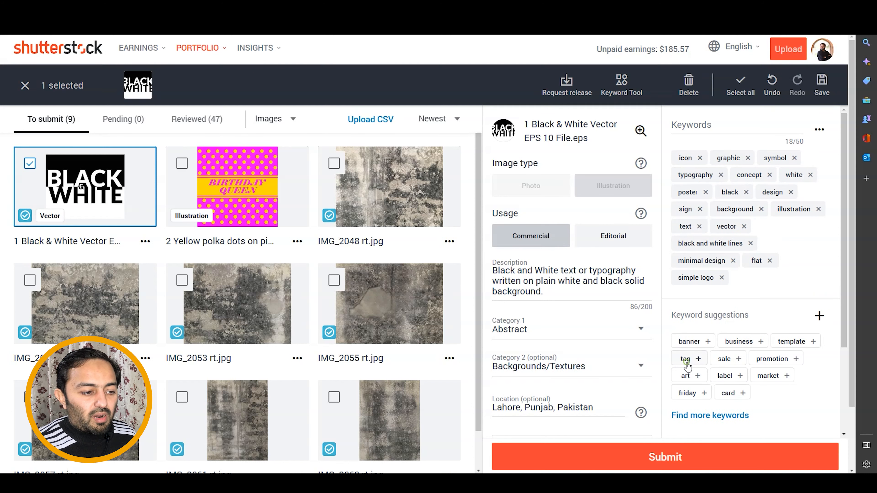
left_click(688, 376)
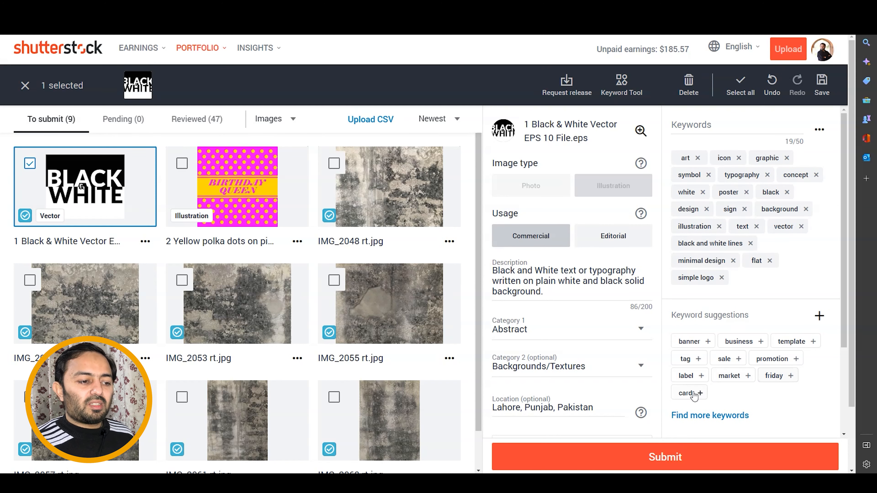
scroll(749, 344, "down", 1)
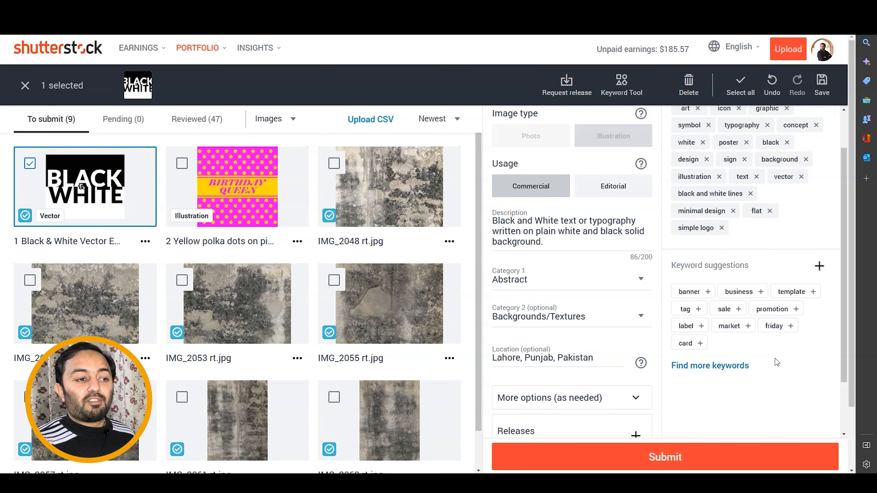
scroll(777, 361, "up", 1)
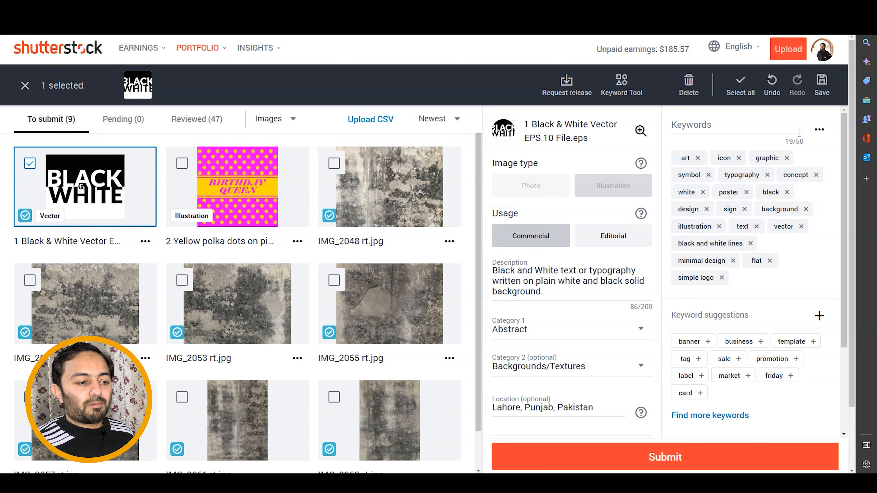
- Open the search for more keywords for the vector file and browse the visually similar images
scroll(777, 242, "down", 2)
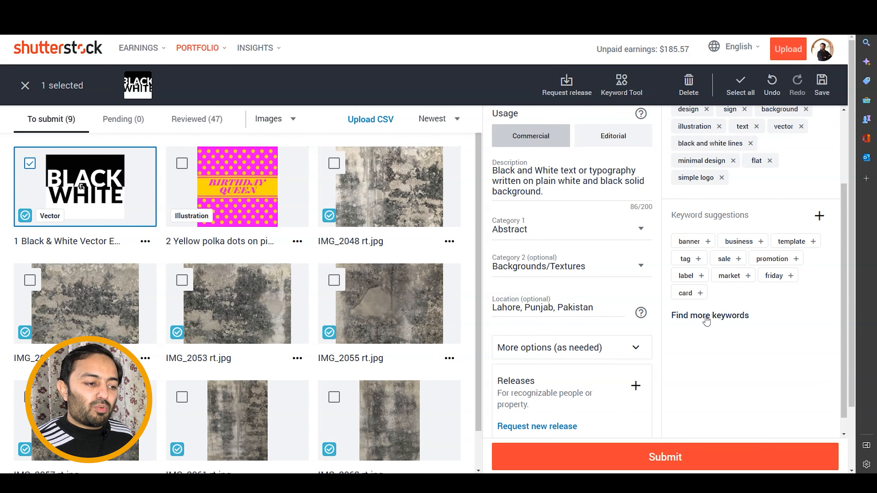
left_click(736, 323)
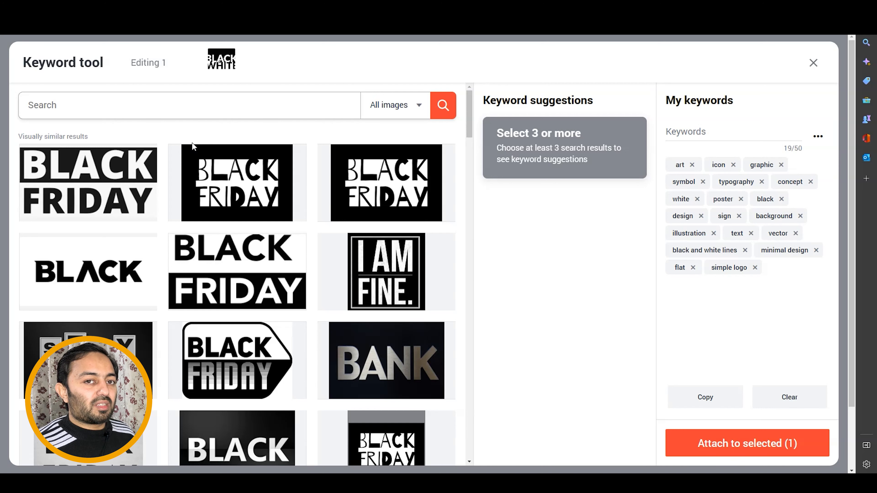
mouse_move(192, 145)
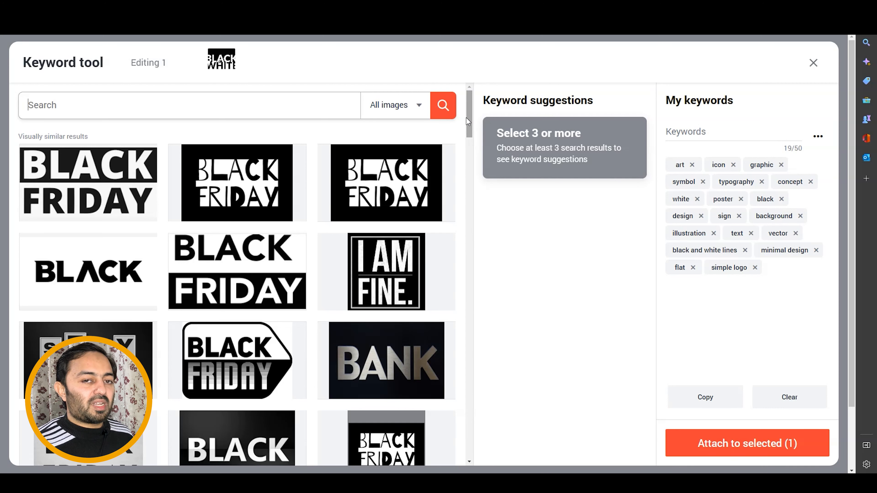
mouse_move(204, 218)
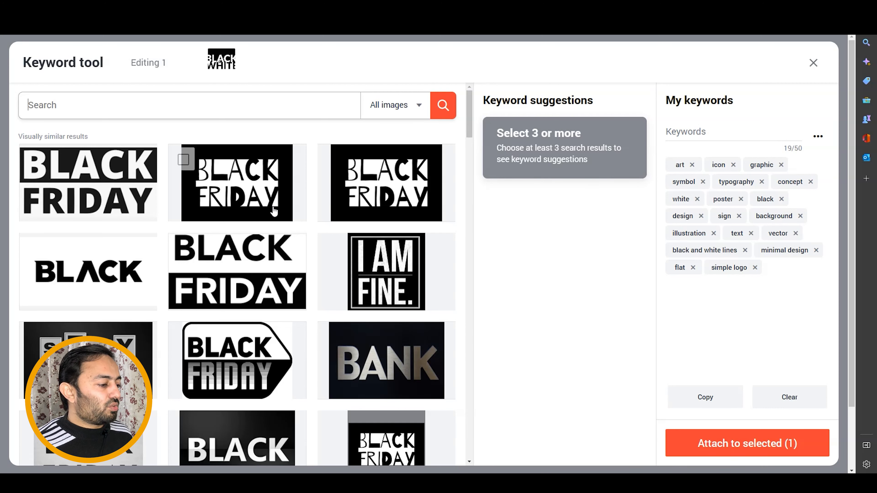
scroll(158, 238, "down", 6)
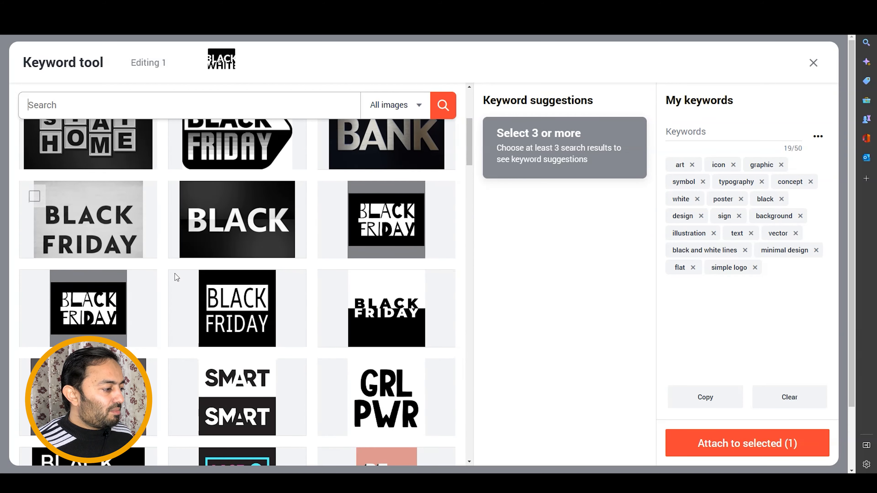
scroll(143, 315, "down", 5)
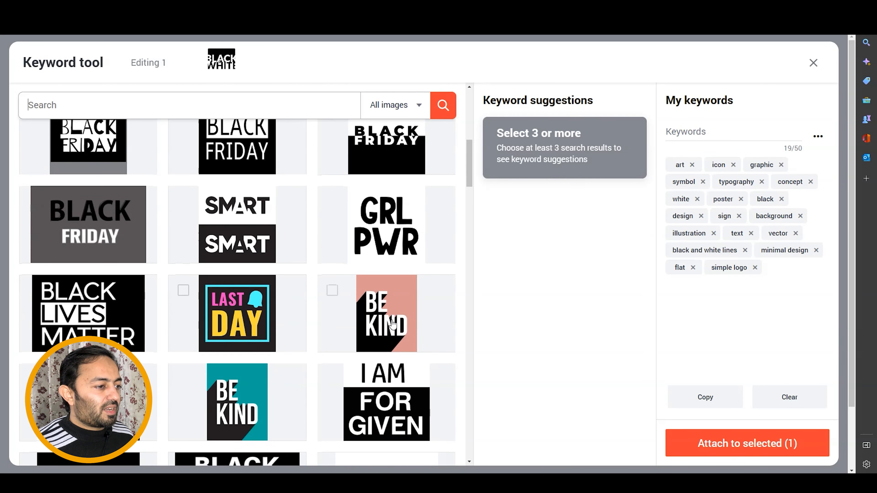
left_click_drag(470, 186, 469, 132)
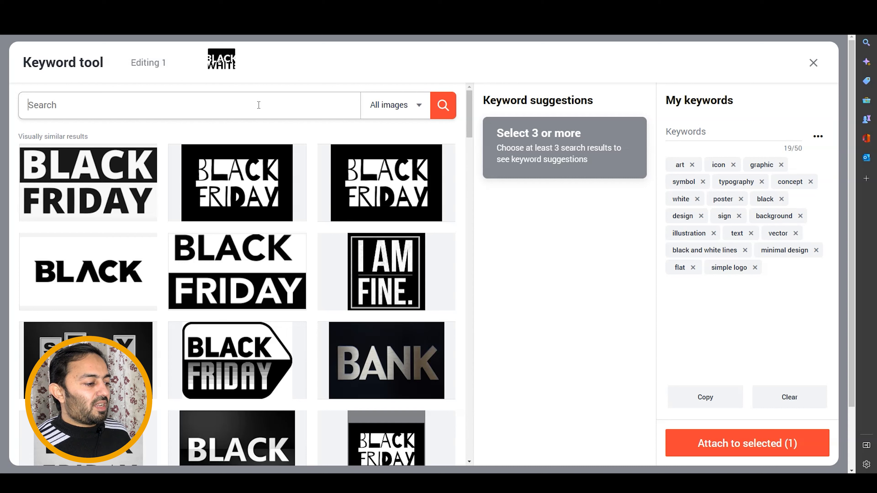
- Search the Keyword tool's images for "black and white" and look through the results
type("black andd white")
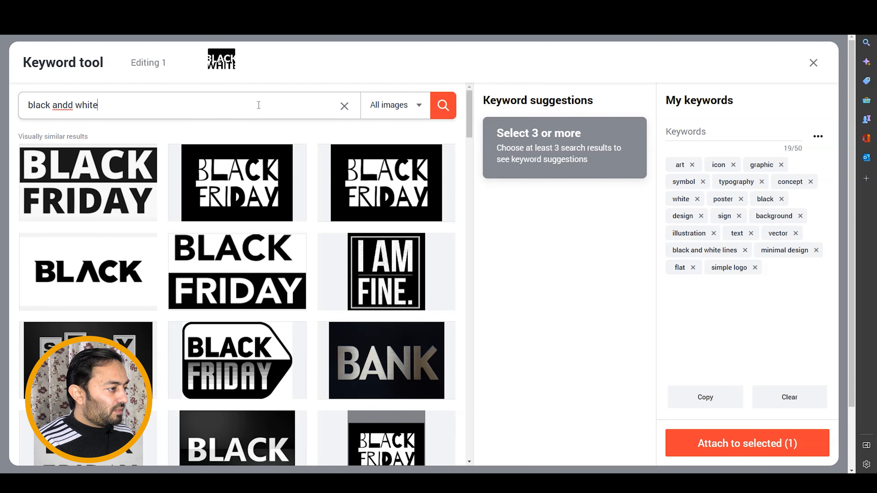
key("BackSpace")
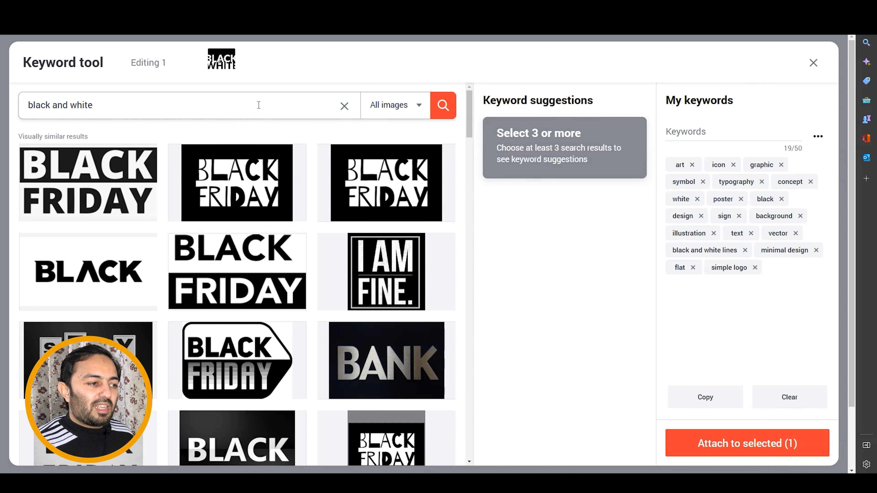
key("Return")
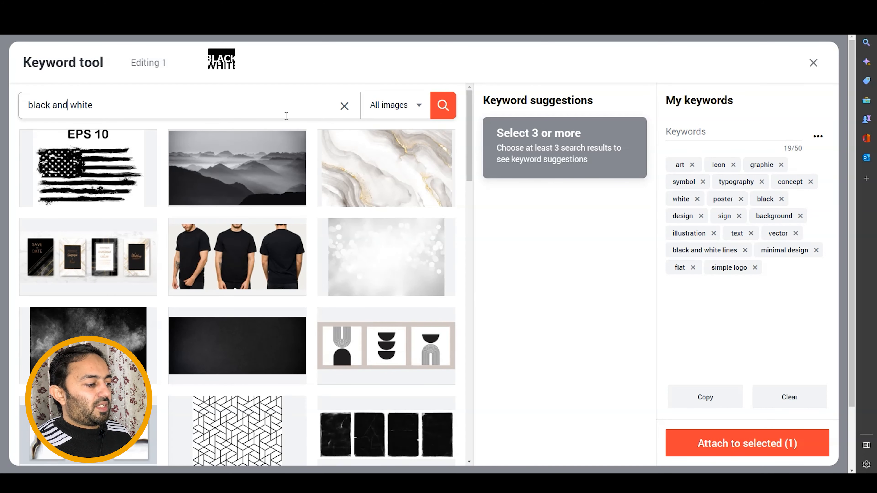
scroll(278, 262, "down", 5)
scroll(284, 252, "up", 5)
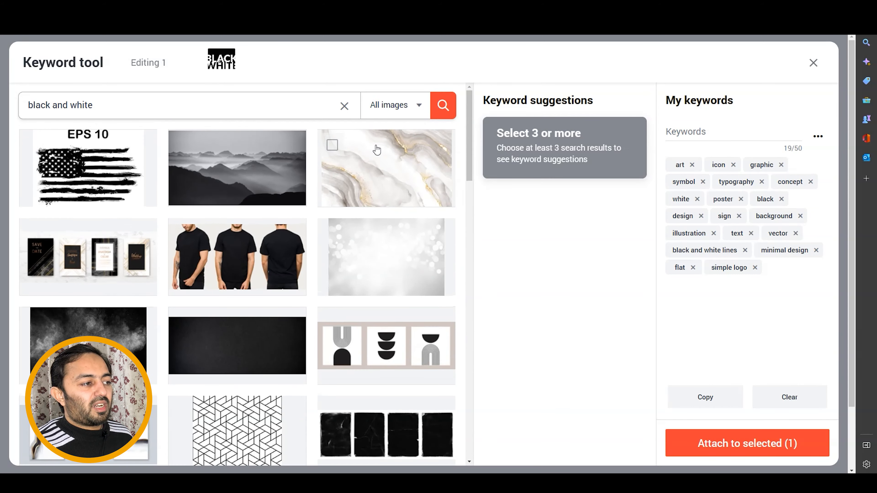
- Limit the "black and white" image search to Vectors and rerun it
left_click(405, 110)
left_click(412, 155)
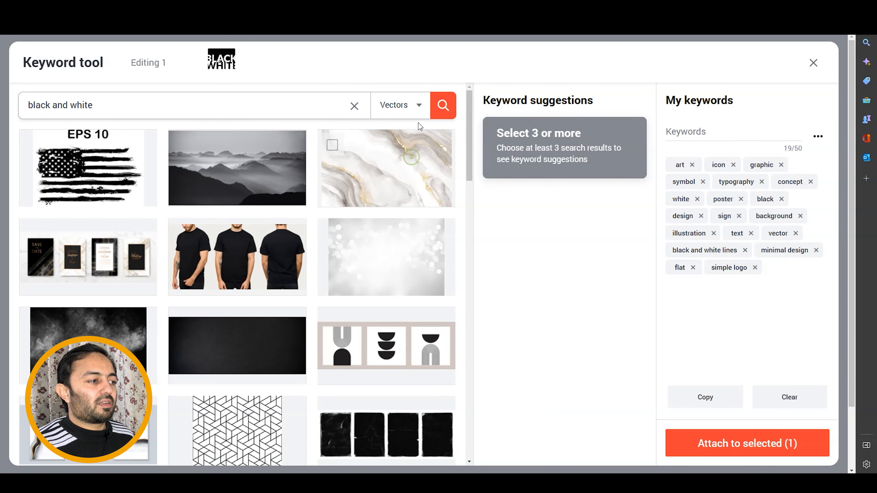
left_click(442, 111)
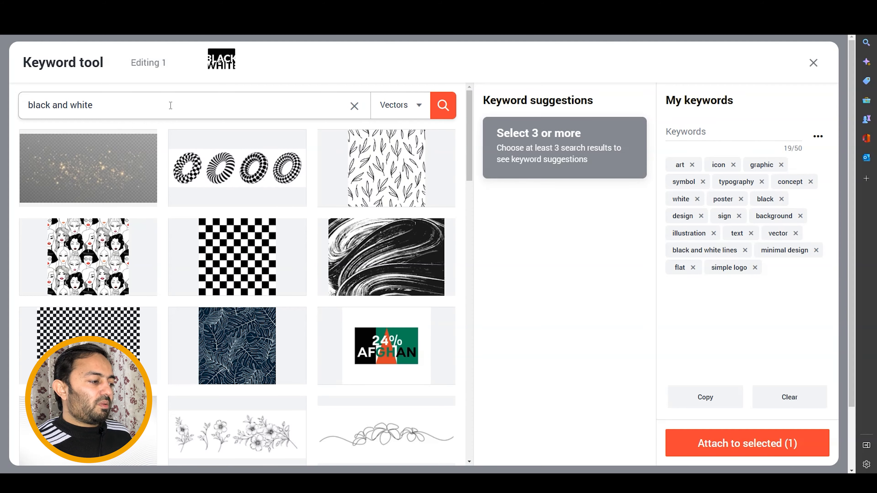
- Select three vector results for keyword suggestions: the black-and-white checkerboard, the zigzag striped lines and the diamond checkerboard
scroll(222, 208, "down", 10)
scroll(226, 236, "down", 2)
scroll(289, 303, "up", 12)
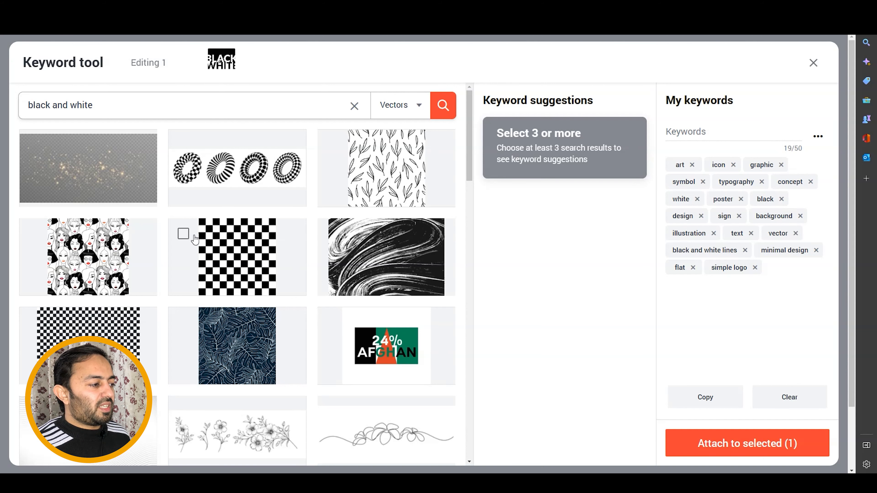
left_click(184, 235)
scroll(242, 193, "down", 3)
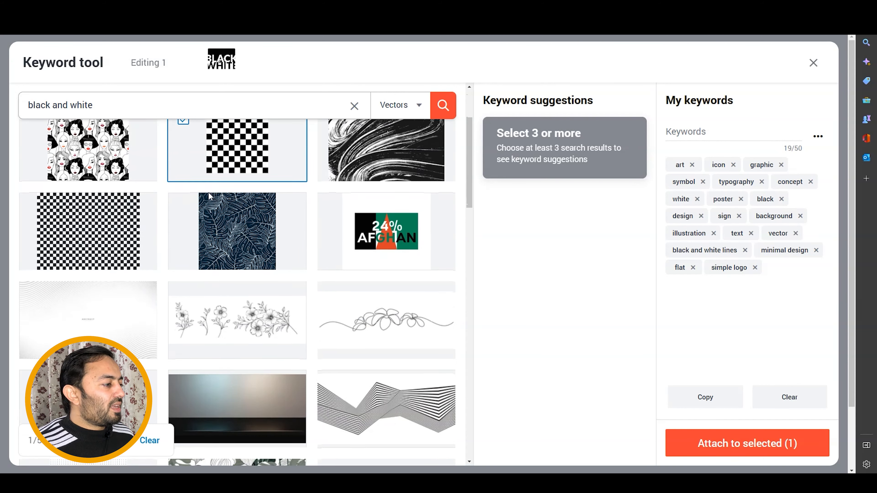
scroll(216, 255, "down", 5)
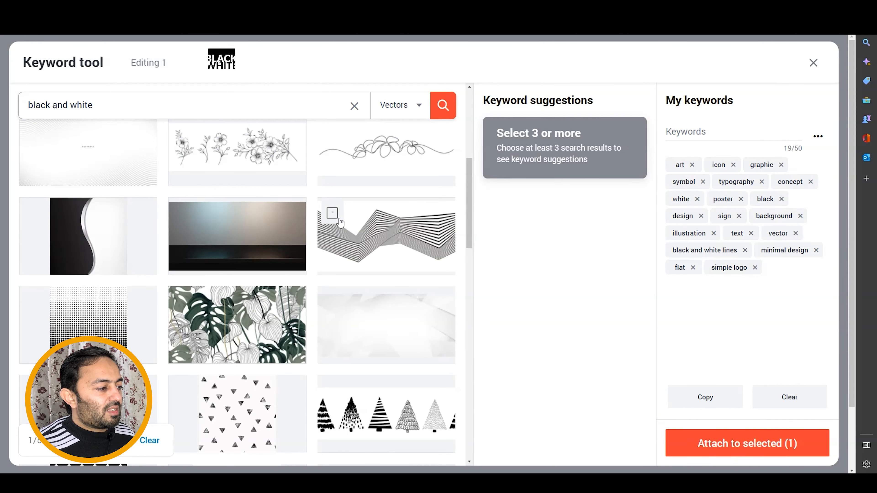
left_click(333, 212)
scroll(347, 229, "down", 3)
scroll(347, 230, "down", 3)
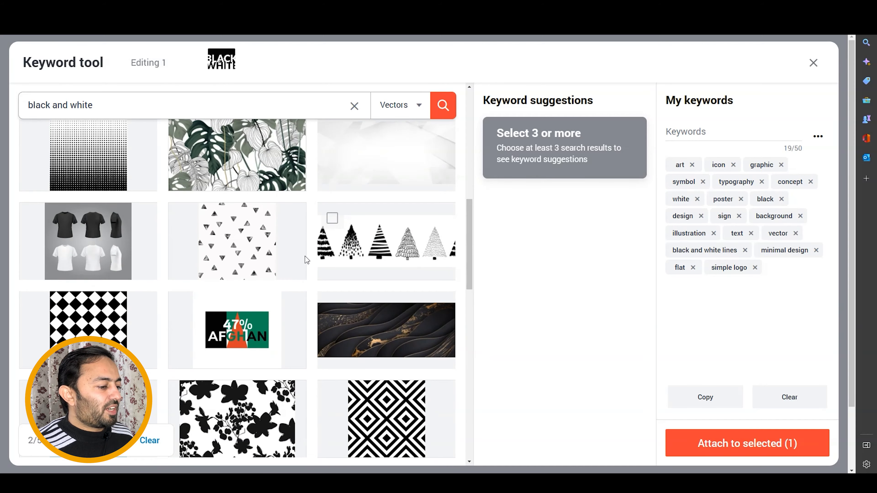
left_click(65, 314)
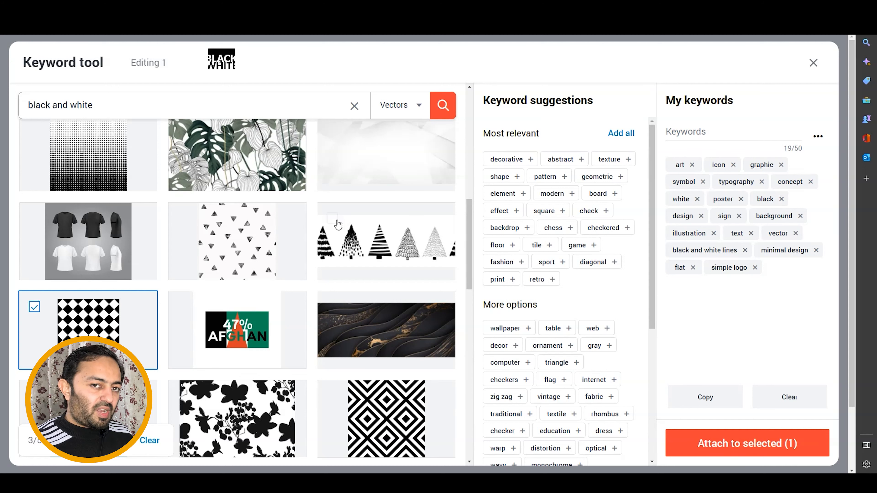
- Add the suggested keywords decorative, check, backdrop, square, modern and effect to the vector file's keywords
scroll(560, 345, "down", 5)
scroll(577, 366, "up", 5)
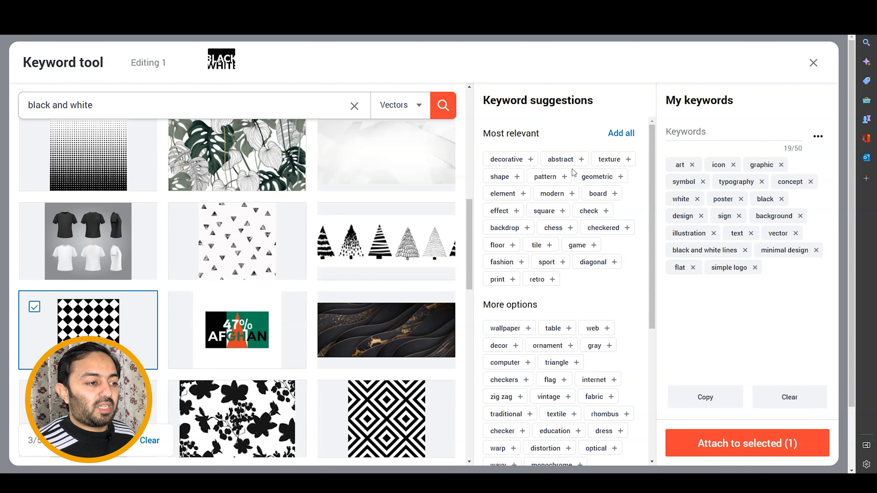
left_click(520, 160)
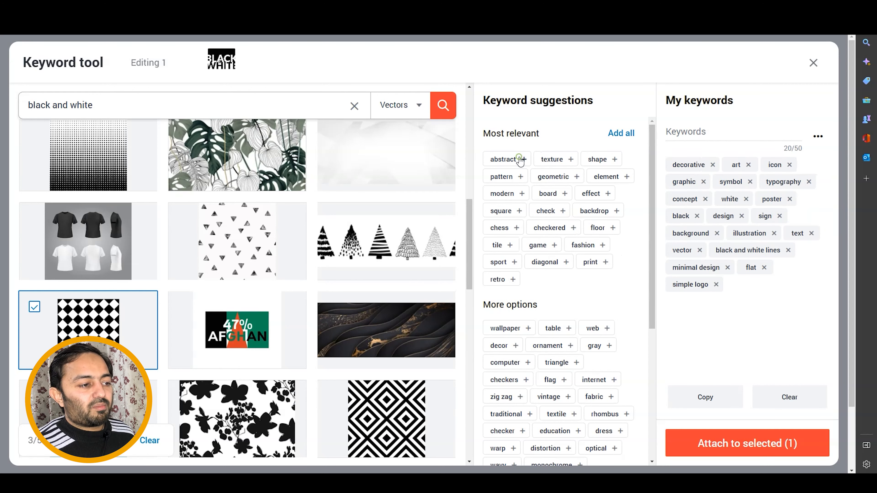
left_click(567, 211)
left_click(553, 212)
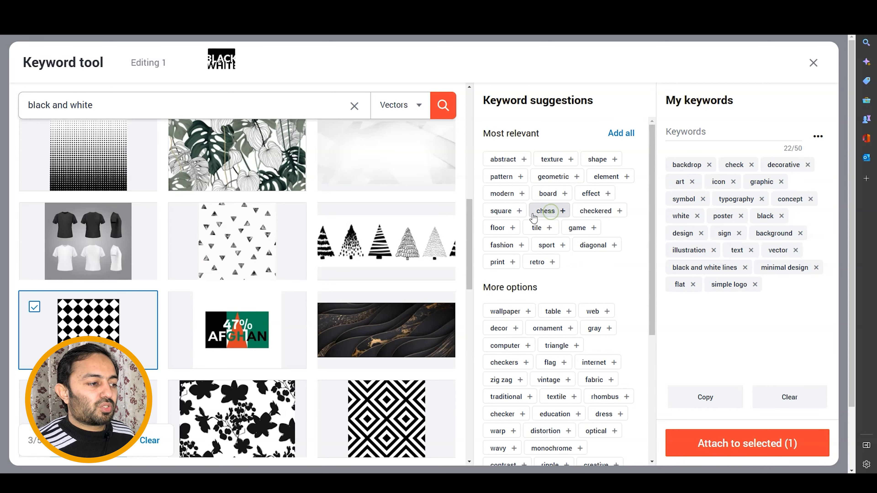
left_click(506, 212)
left_click(502, 194)
left_click(545, 194)
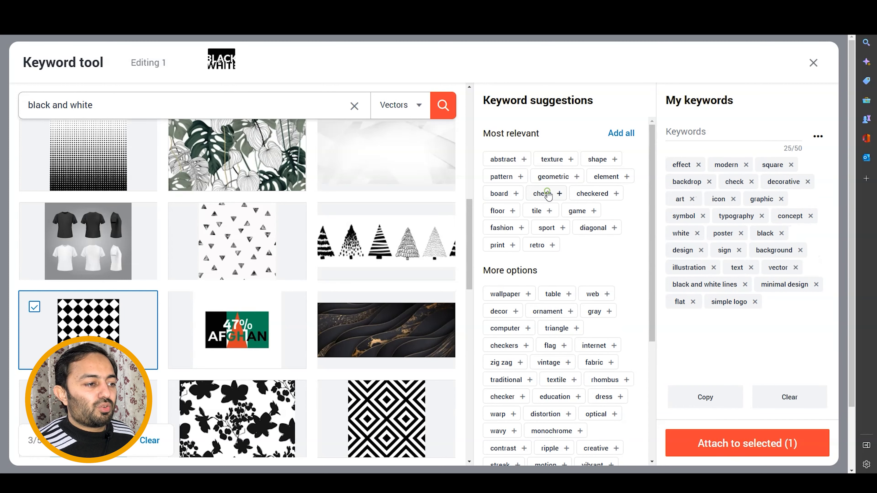
- Add the suggested keywords geometric, pattern, texture, traditional, checker and triangle to the vector file's keywords
left_click(553, 177)
left_click(501, 177)
left_click(559, 160)
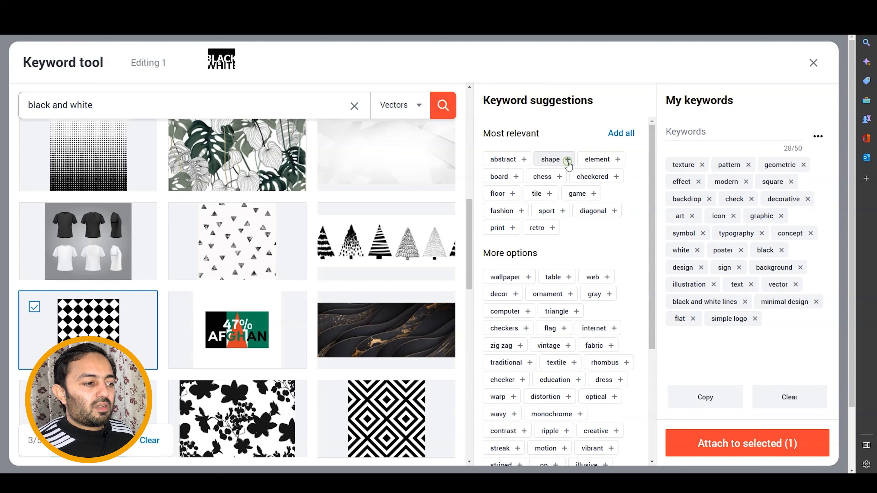
scroll(539, 242, "down", 3)
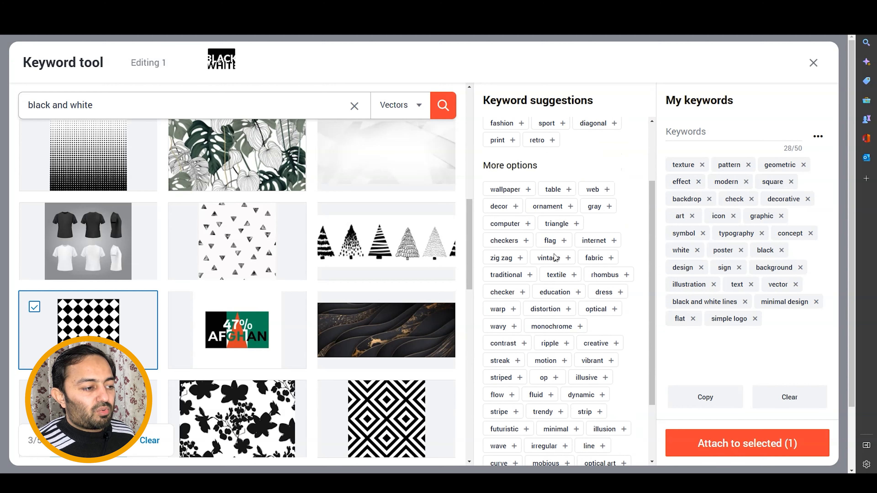
left_click(525, 260)
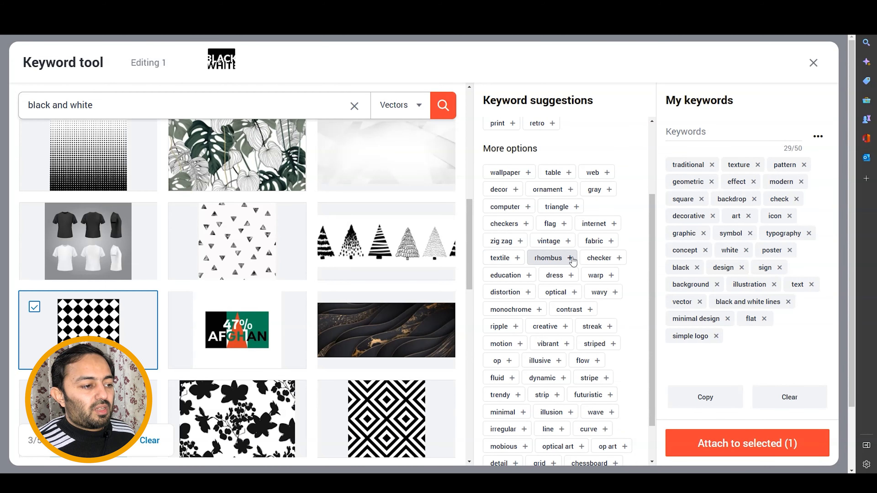
left_click(601, 259)
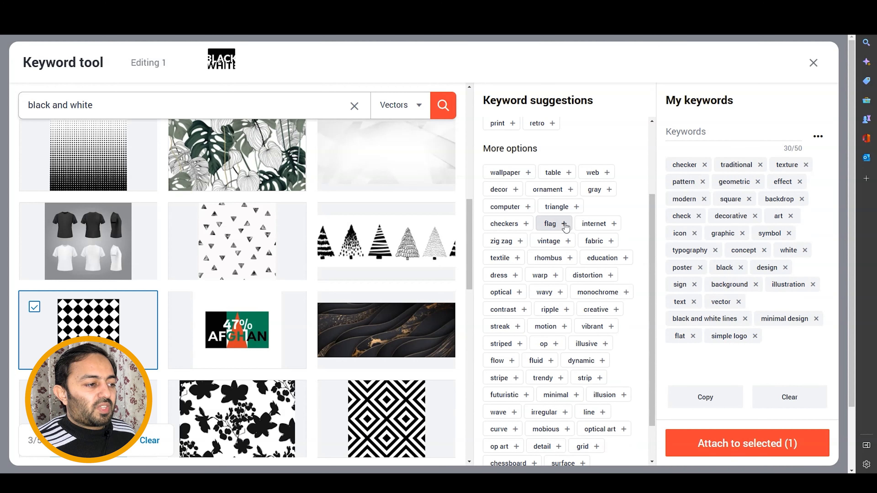
left_click(566, 209)
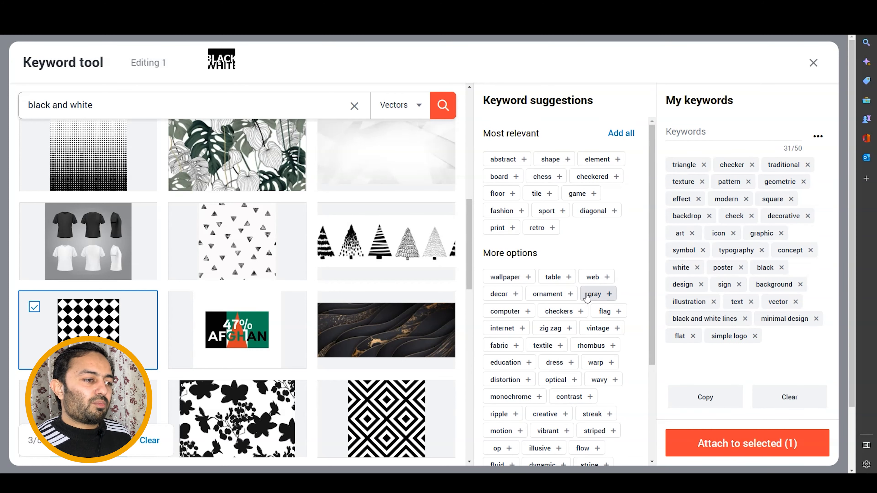
- Add minimal, dynamic and contrast from the additional keyword suggestions to the vector file's keywords
scroll(597, 222, "down", 3)
scroll(601, 229, "up", 3)
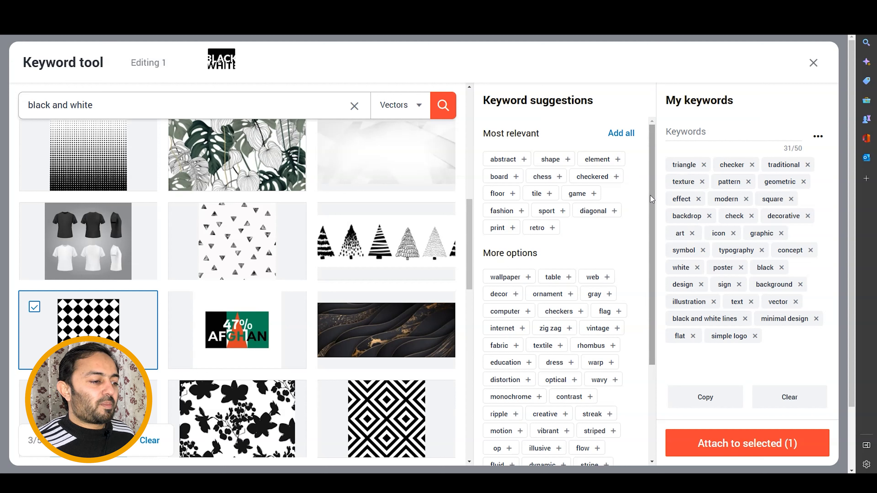
left_click_drag(650, 195, 632, 322)
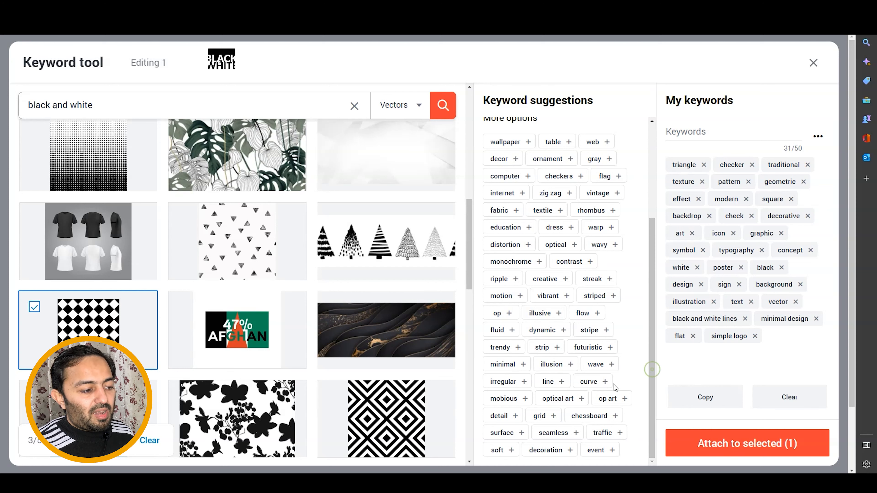
left_click(523, 364)
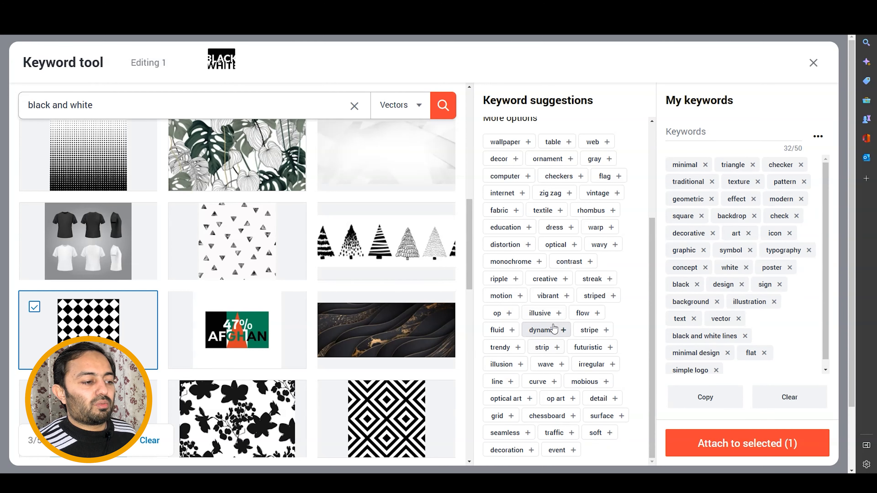
left_click(553, 336)
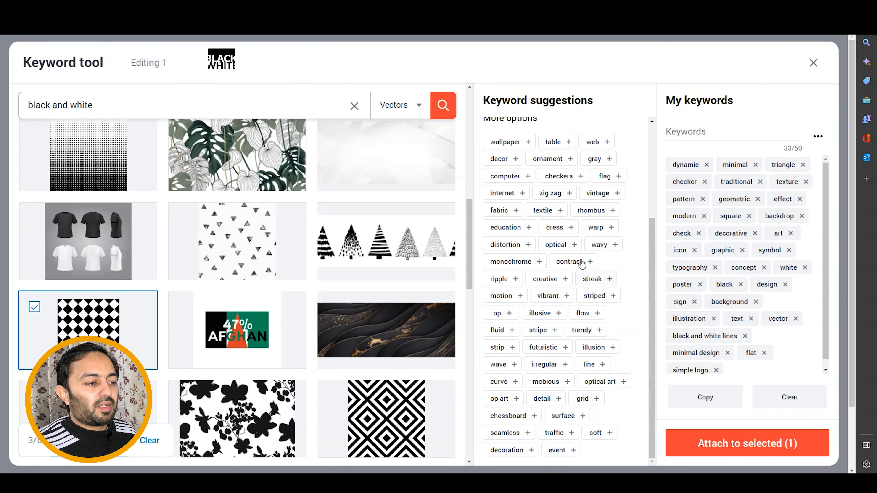
left_click(576, 262)
scroll(583, 259, "up", 4)
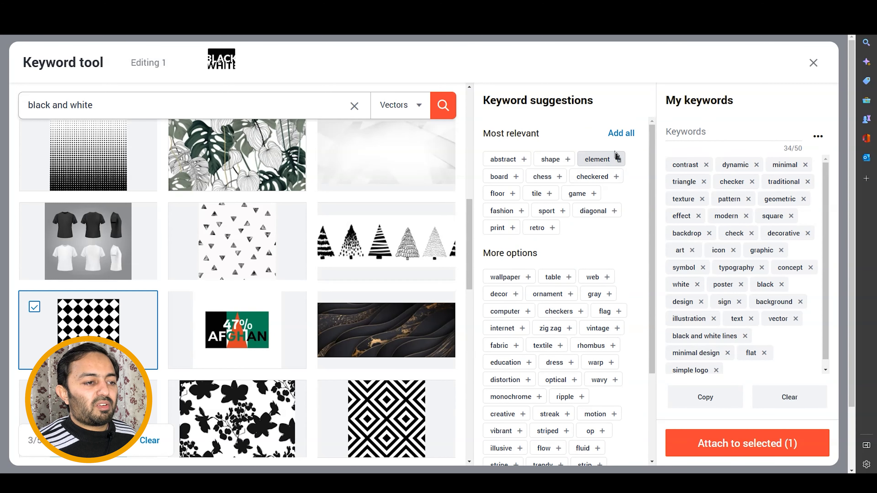
- Add all remaining most relevant suggestions plus ornament and gray to the vector file's keywords, and close the Keyword tool
left_click(620, 133)
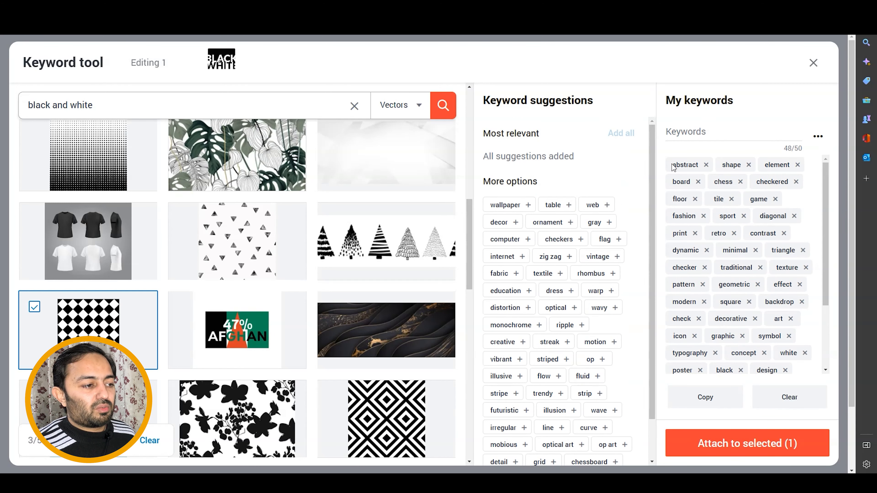
left_click(553, 223)
left_click(555, 224)
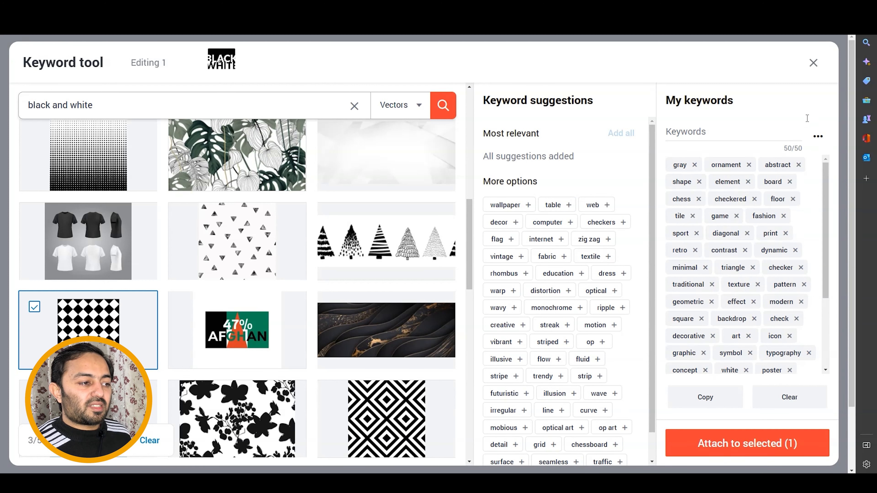
scroll(641, 203, "down", 1)
scroll(640, 204, "up", 1)
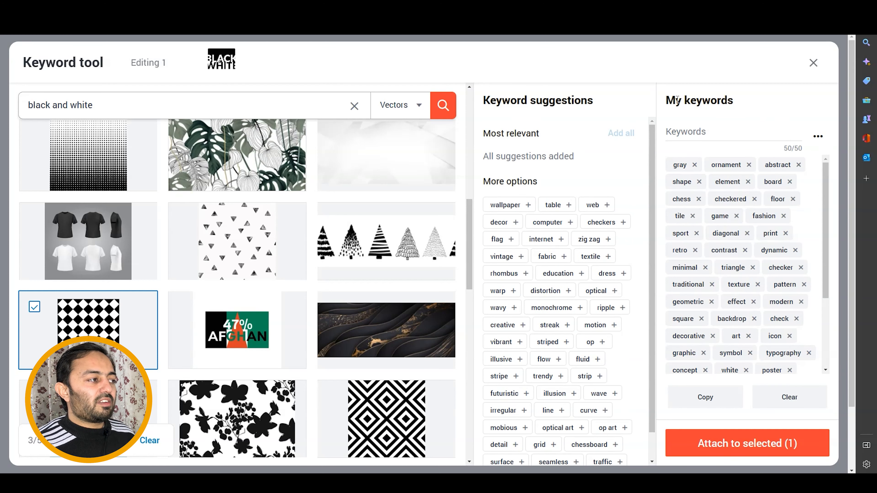
left_click(813, 63)
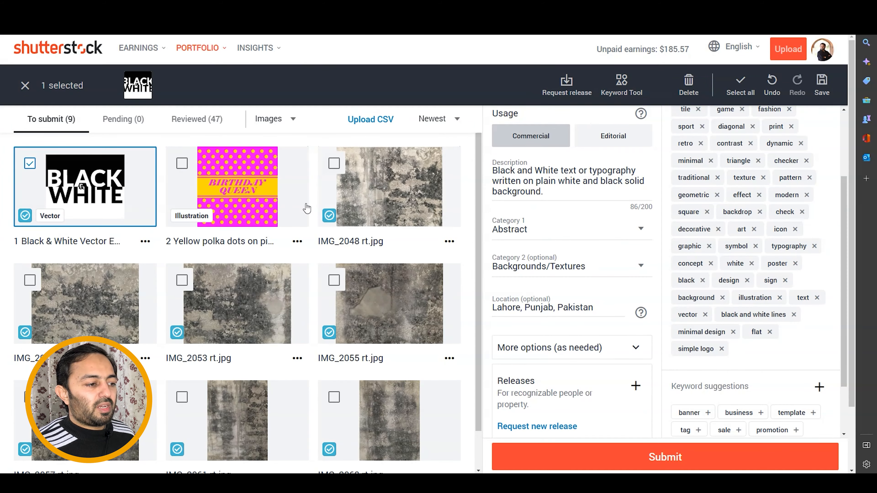
- Review the Black & White vector file's details and keywords and submit it for review
scroll(579, 244, "up", 2)
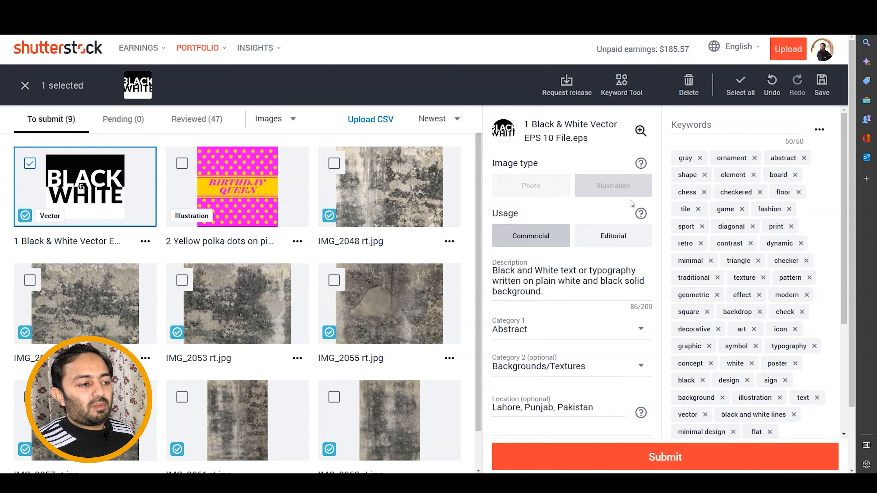
scroll(646, 242, "down", 3)
scroll(646, 243, "down", 2)
scroll(618, 251, "up", 3)
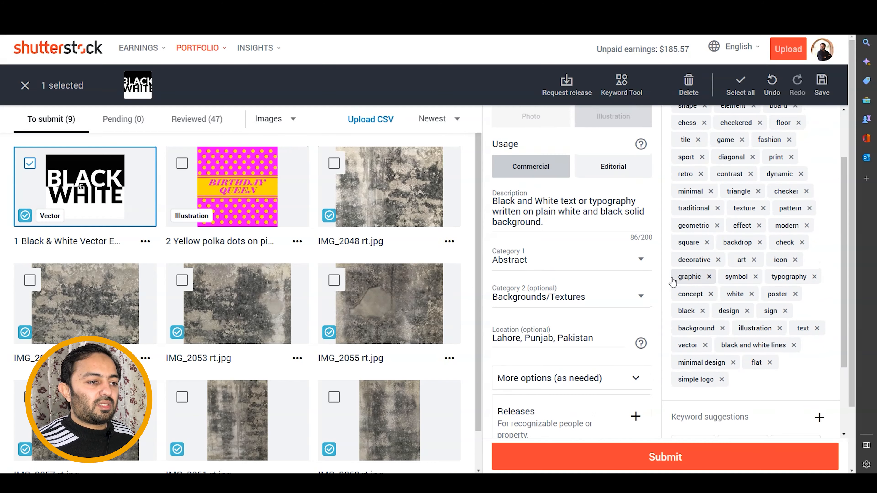
scroll(724, 248, "up", 2)
scroll(724, 248, "down", 4)
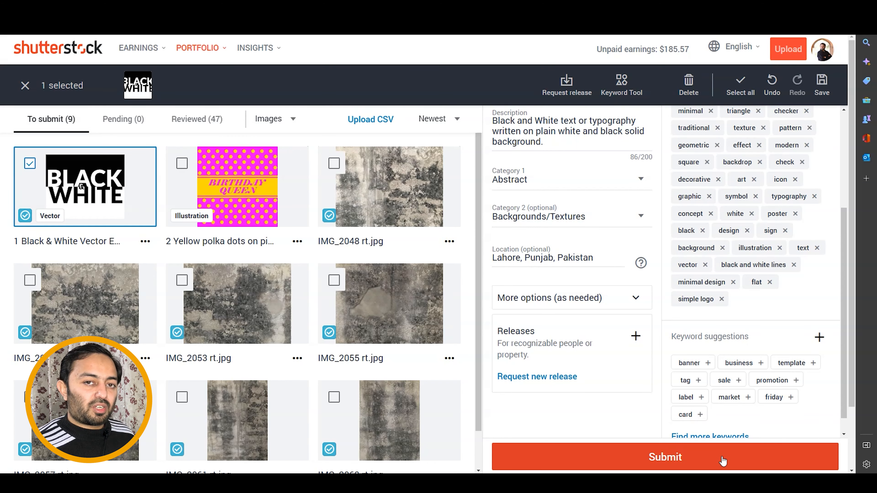
scroll(719, 425, "up", 3)
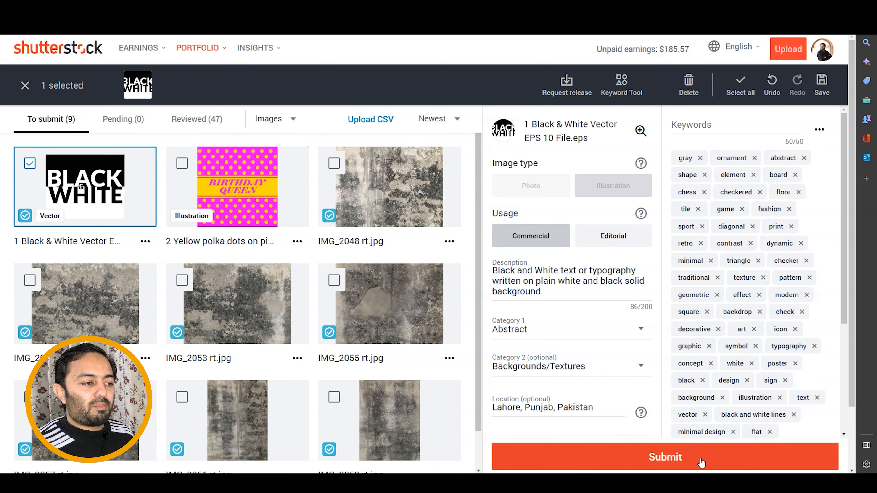
left_click(745, 462)
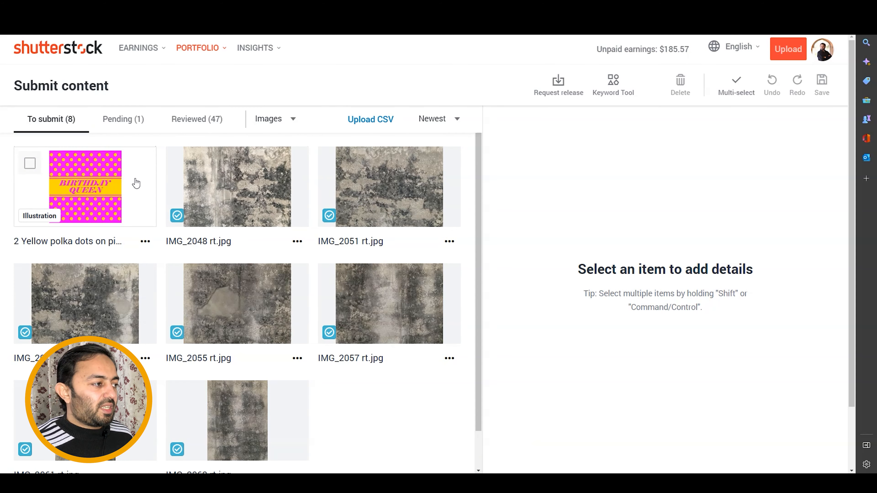
- Open the pending submissions and examine the Black & White vector's content ID
left_click(127, 126)
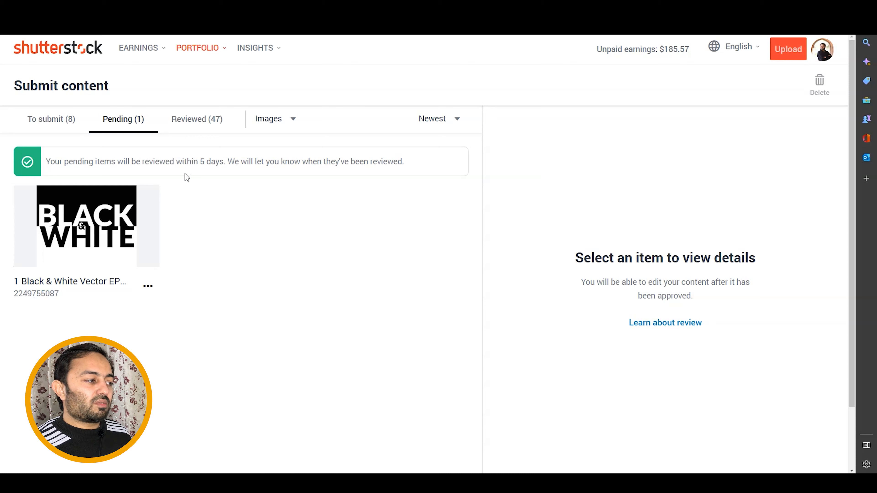
mouse_move(145, 225)
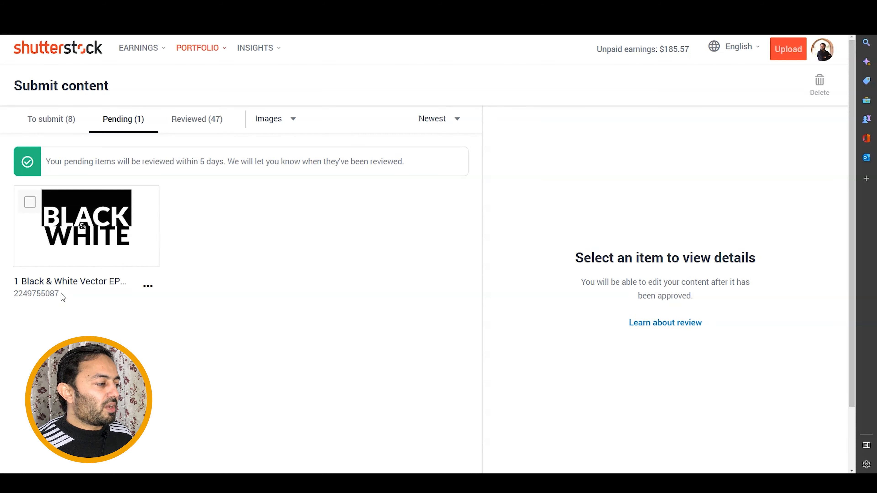
double_click(34, 294)
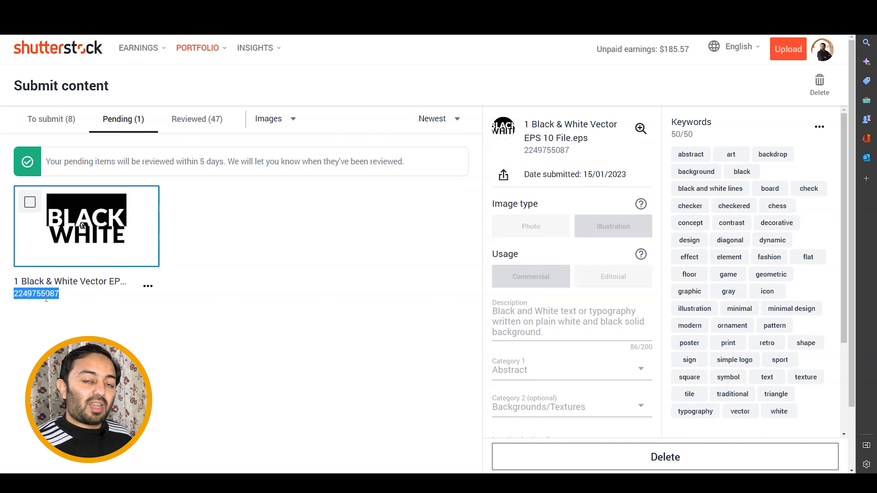
left_click(48, 298)
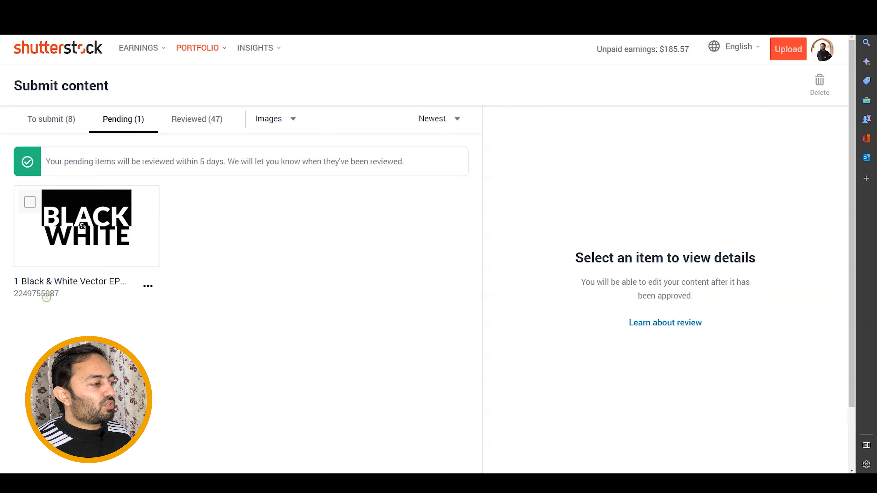
- Open the list of reviewed images
left_click(201, 122)
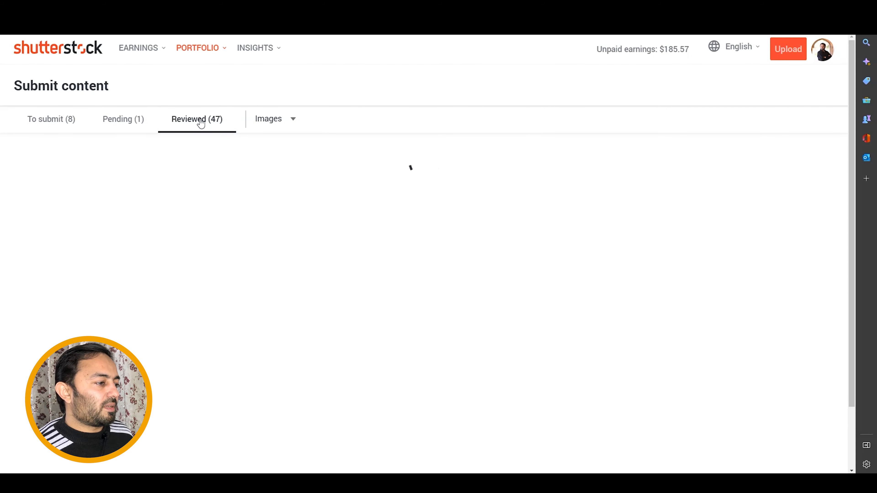